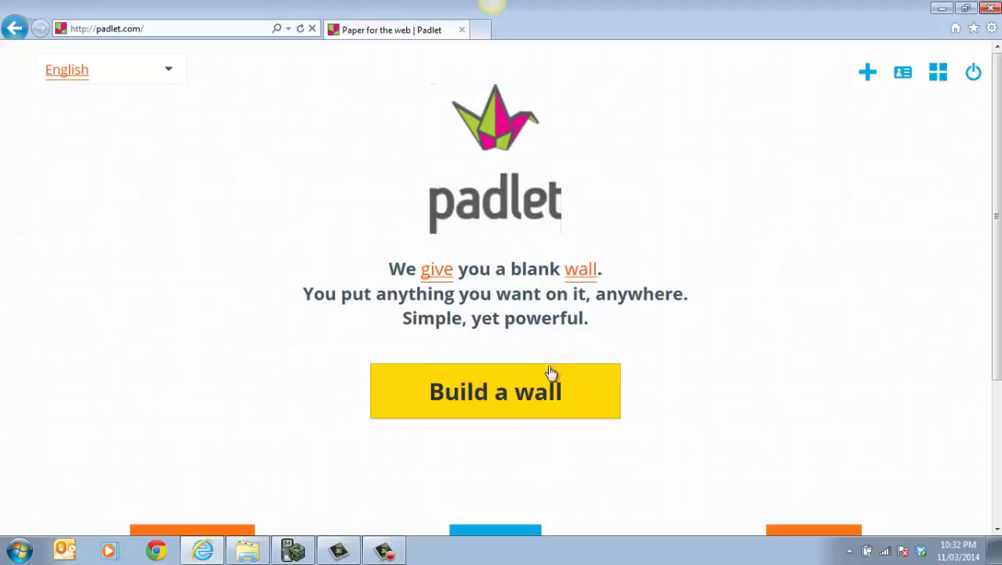
Build a new blank Padlet wall and open its Modify Wall settings panel.
{"action": "scroll", "coordinate": [1000, 267], "scroll_direction": "down", "scroll_amount": 3}
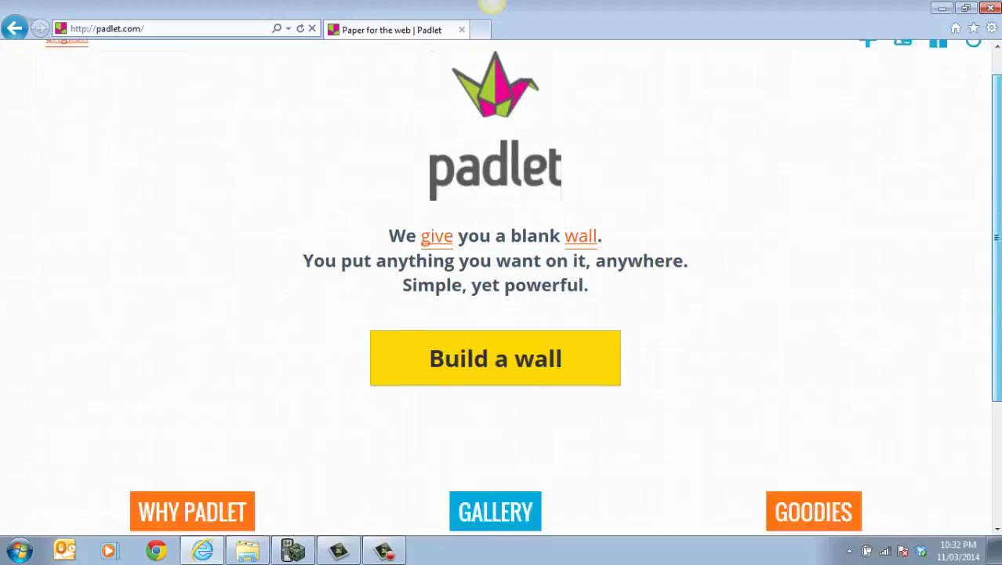
{"action": "scroll", "coordinate": [1000, 268], "scroll_direction": "up", "scroll_amount": 2}
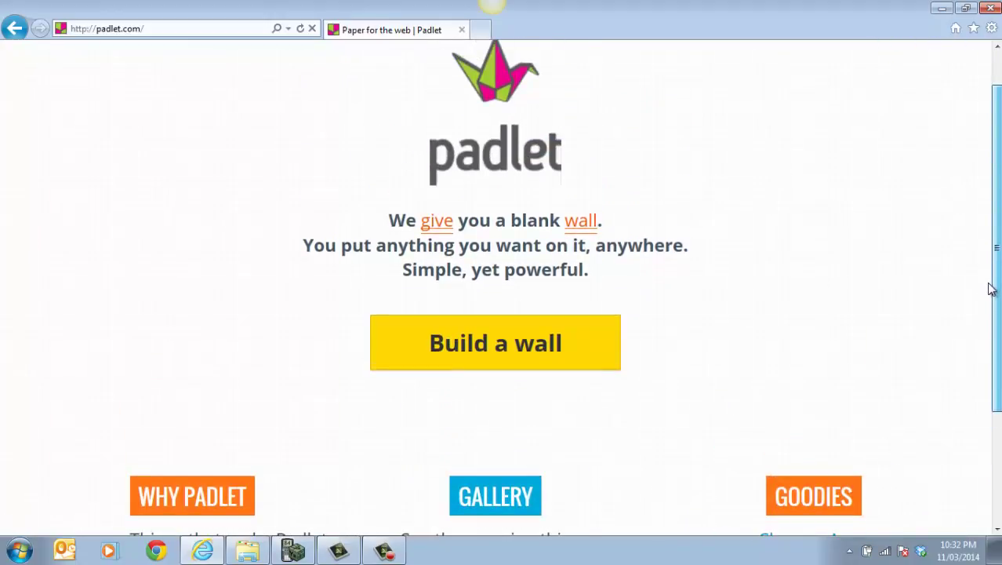
{"action": "left_click", "coordinate": [471, 364]}
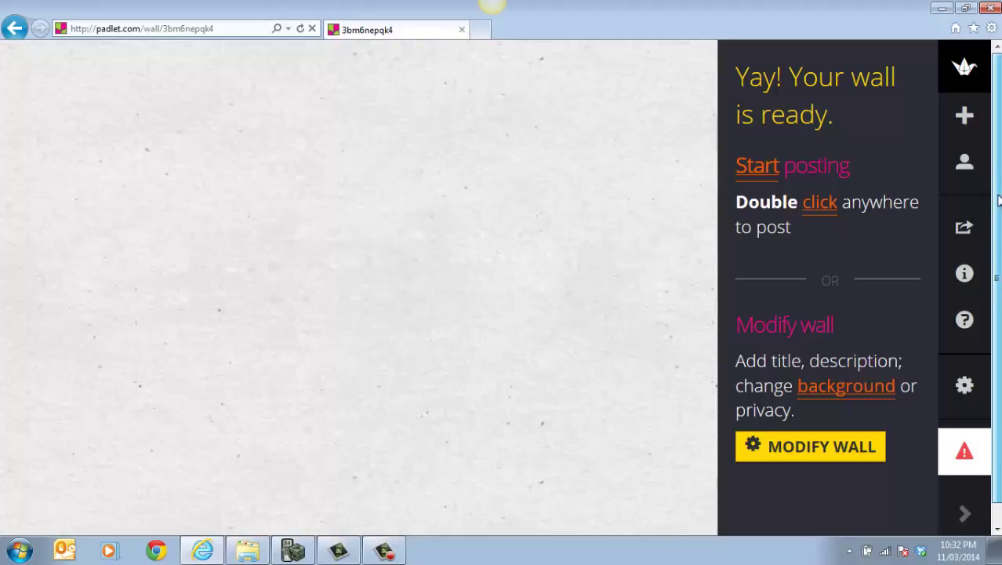
{"action": "left_click_drag", "start_coordinate": [999, 200], "coordinate": [999, 309]}
{"action": "left_click_drag", "start_coordinate": [998, 386], "coordinate": [996, 247]}
{"action": "left_click", "coordinate": [808, 462]}
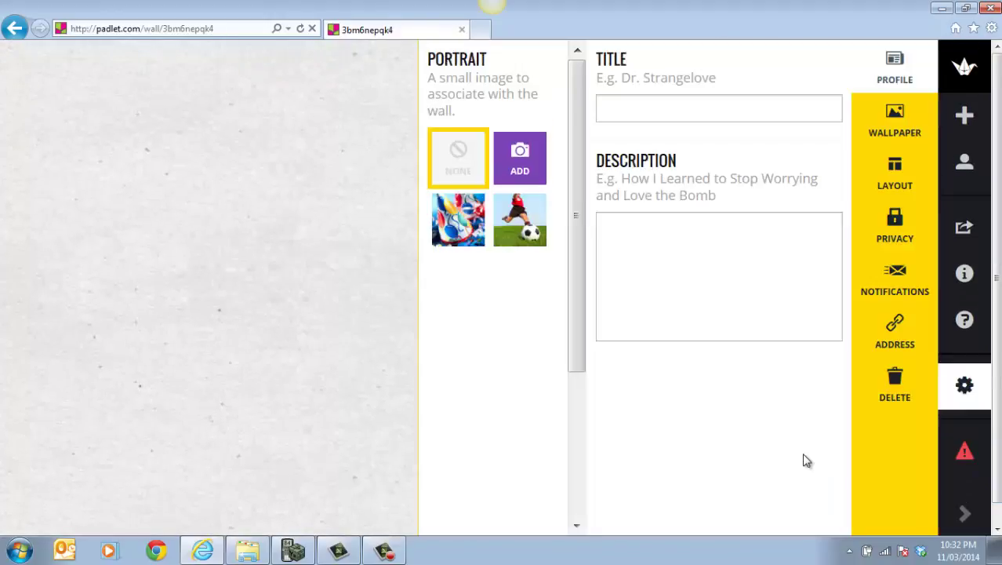
Title the wall 'Trial Padlet' and describe it as an example of how to use Padlet.
{"action": "left_click", "coordinate": [605, 110]}
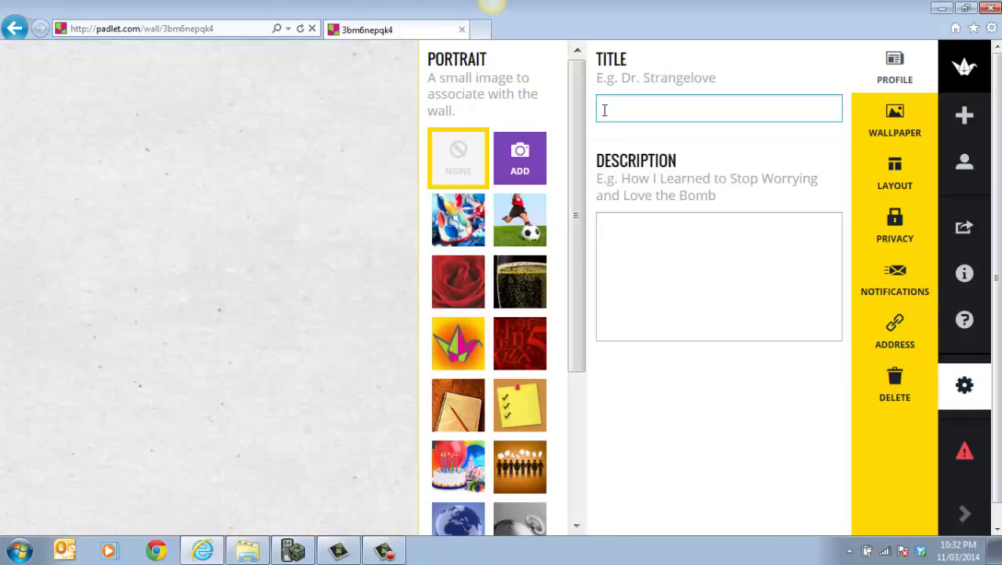
{"action": "type", "text": "Tri"}
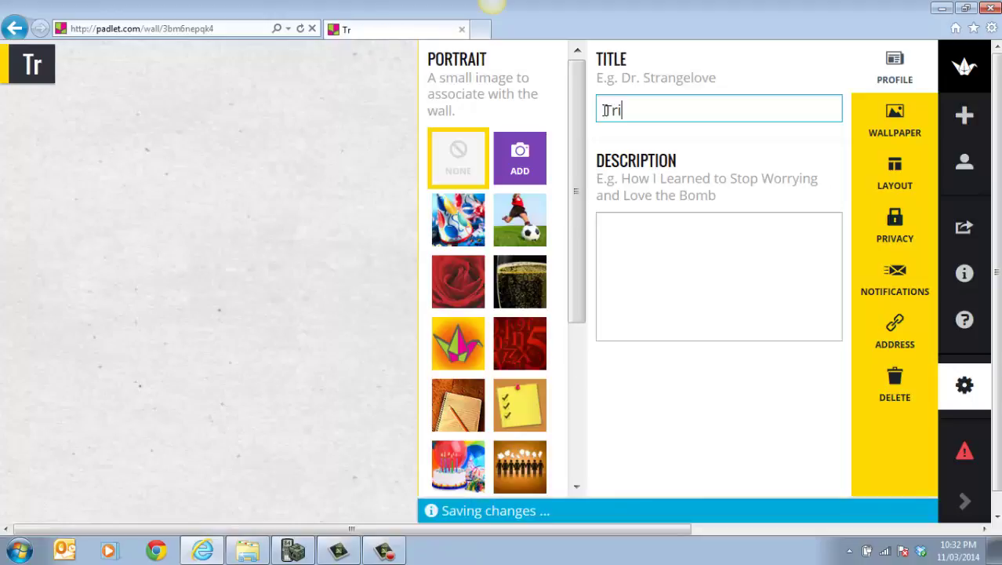
{"action": "type", "text": "al "}
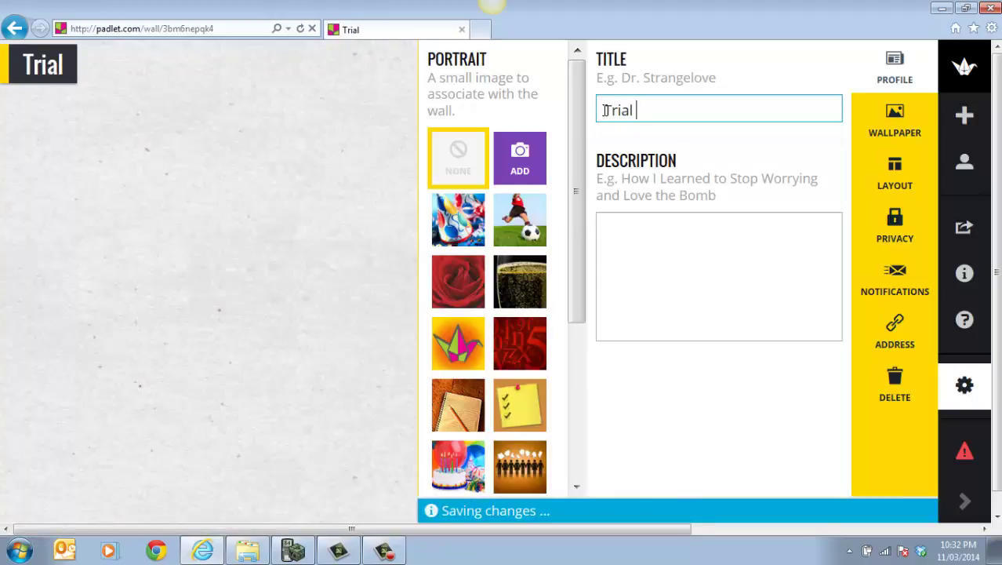
{"action": "type", "text": "Padle"}
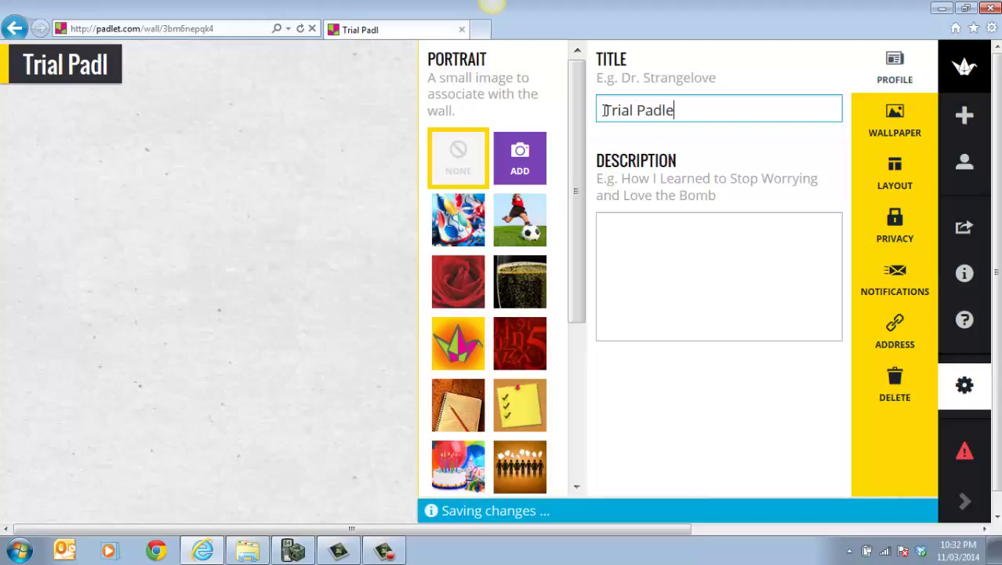
{"action": "type", "text": "t"}
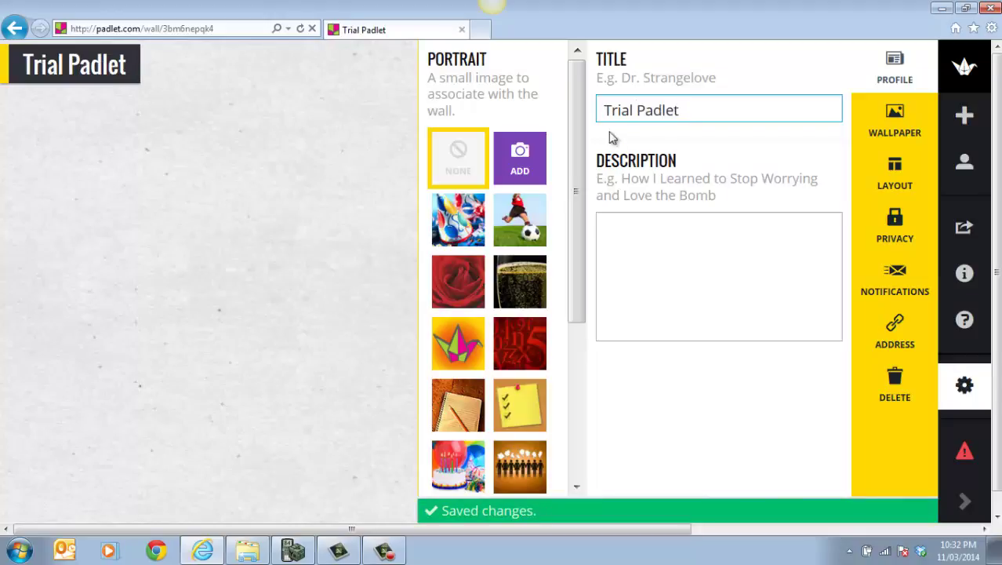
{"action": "left_click", "coordinate": [621, 229]}
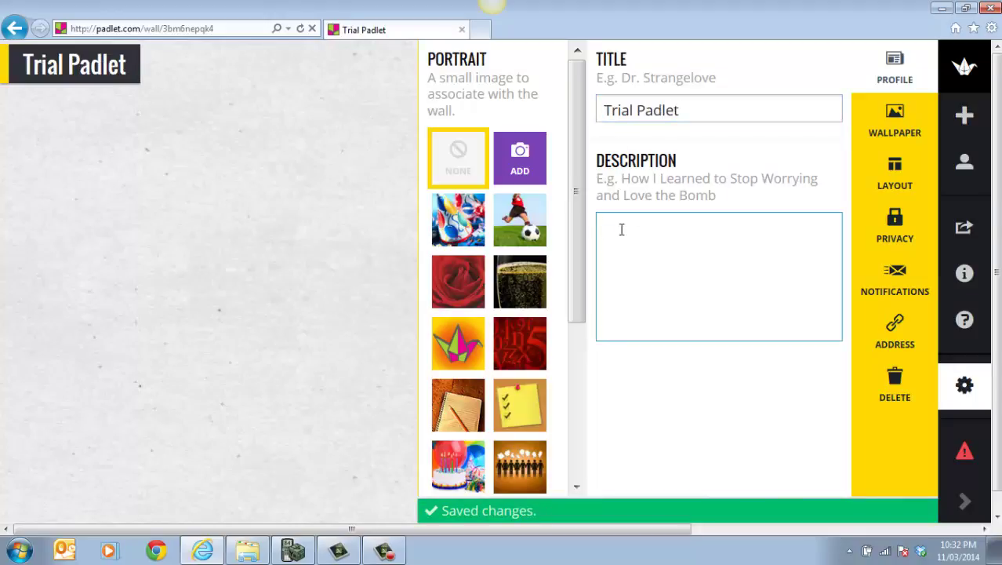
{"action": "type", "text": "The"}
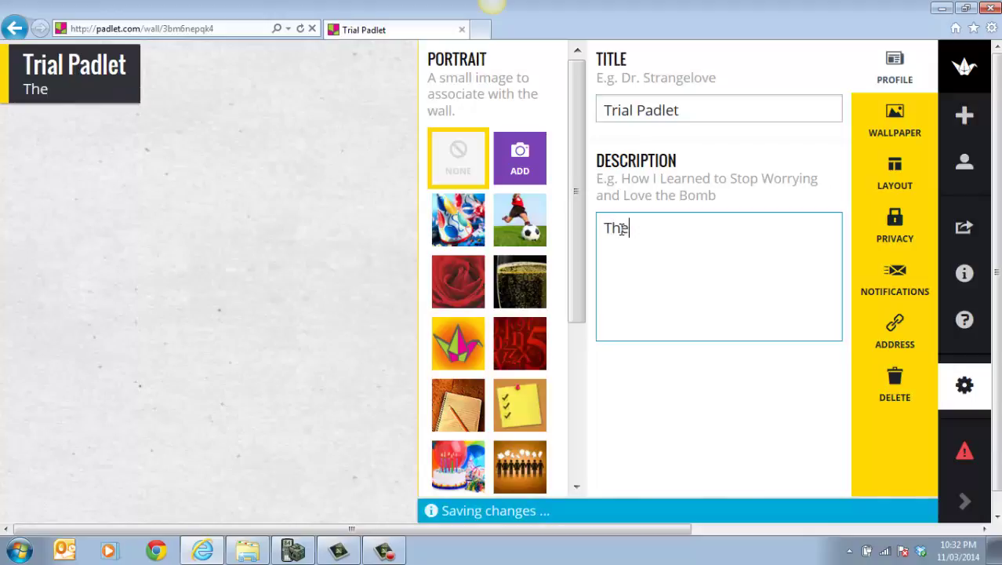
{"action": "key", "text": "BackSpace"}
{"action": "type", "text": "is is an exam"}
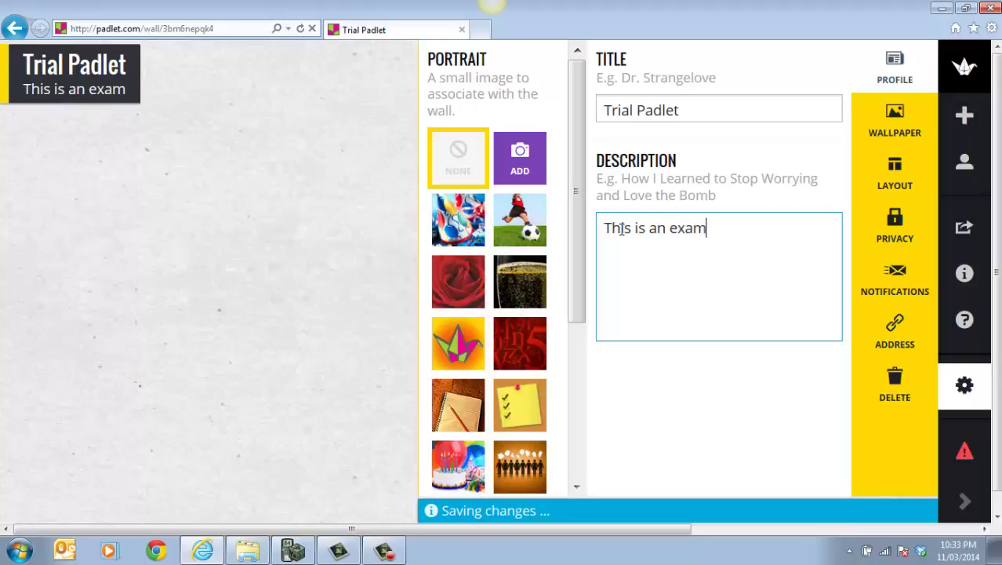
{"action": "type", "text": "ple of"}
{"action": "left_click", "coordinate": [621, 229]}
{"action": "type", "text": "how t"}
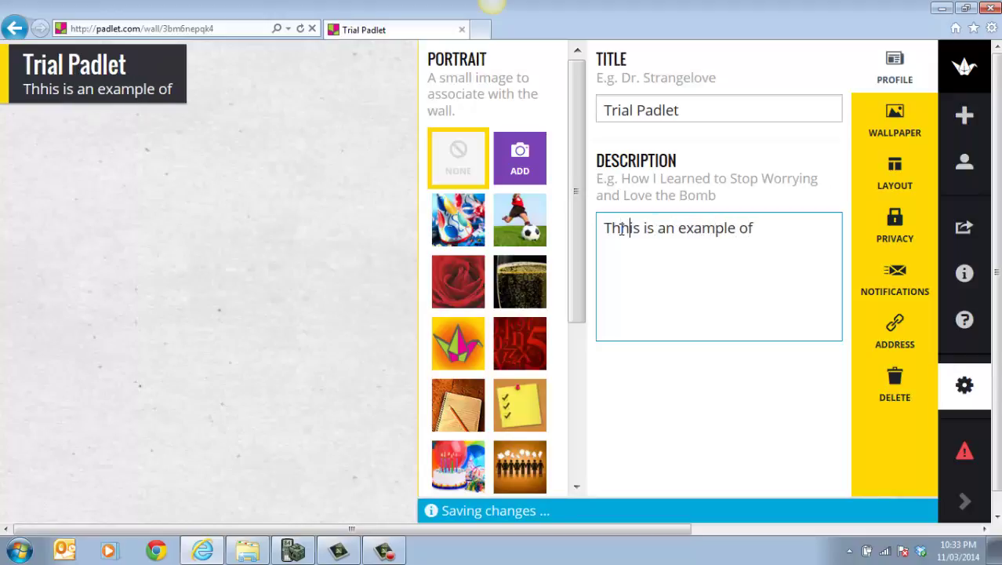
{"action": "type", "text": "o use "}
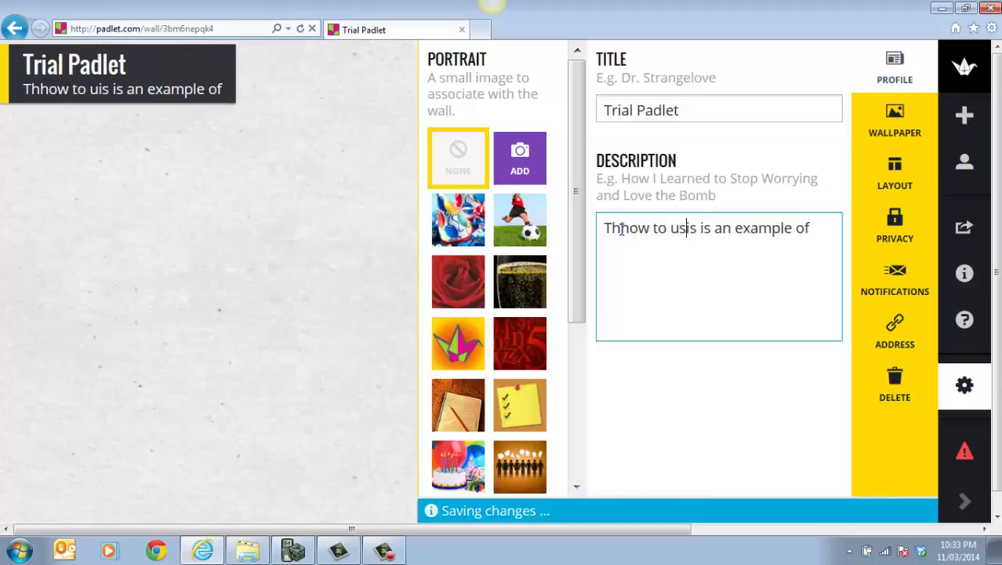
{"action": "type", "text": "pad"}
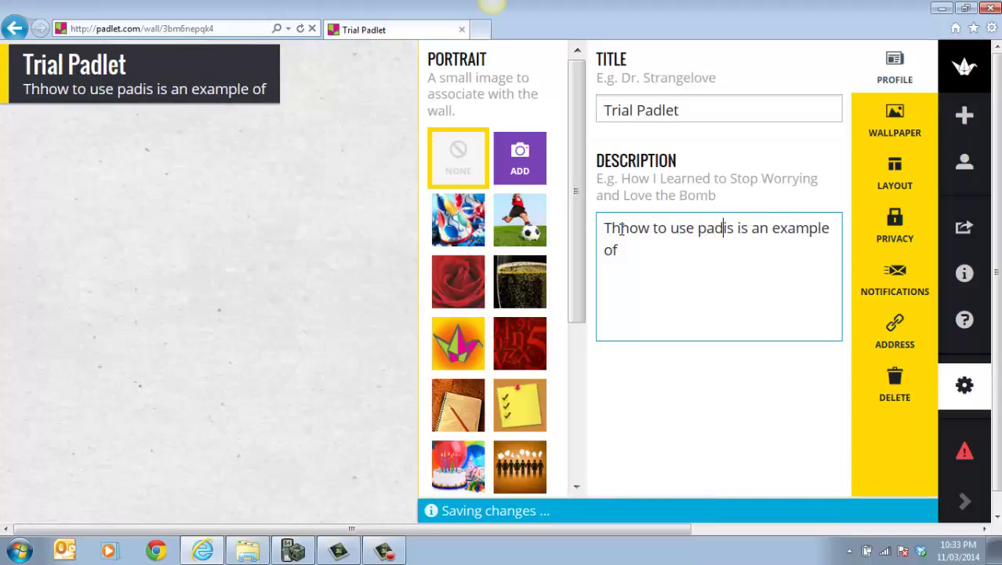
{"action": "type", "text": "let"}
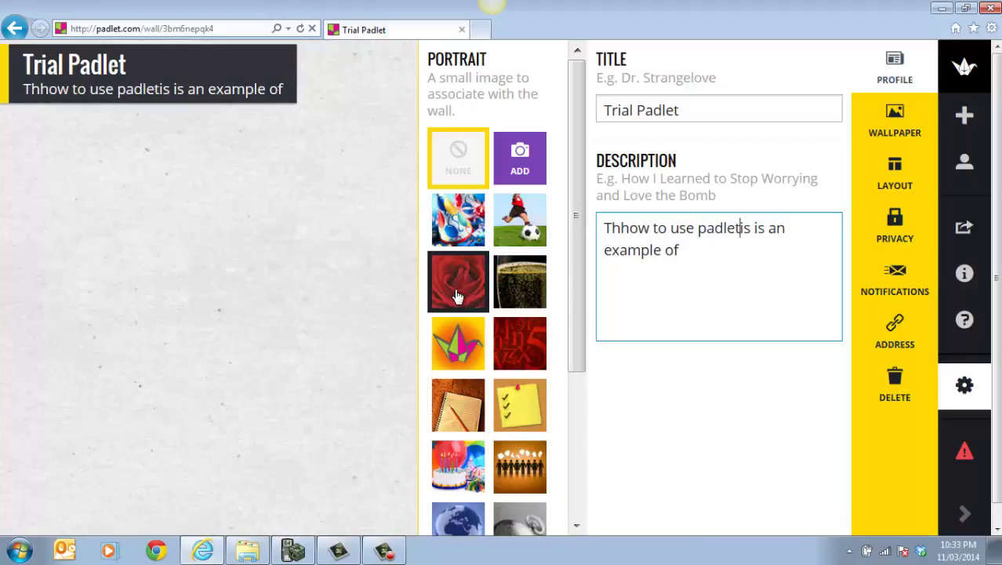
Choose the colourful abstract thumbnail as the wall's portrait image.
{"action": "left_click", "coordinate": [459, 227]}
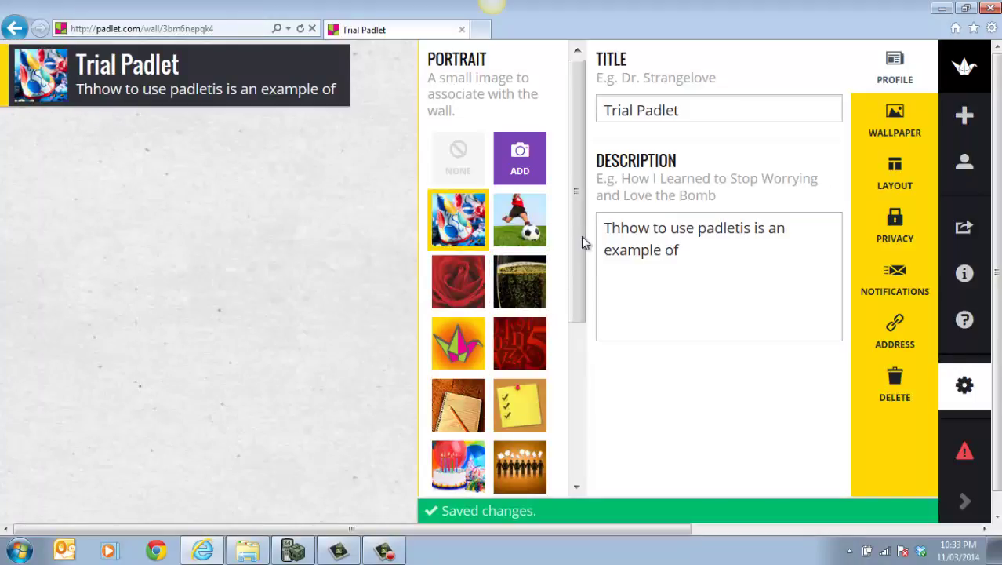
{"action": "left_click_drag", "start_coordinate": [579, 168], "coordinate": [592, 111]}
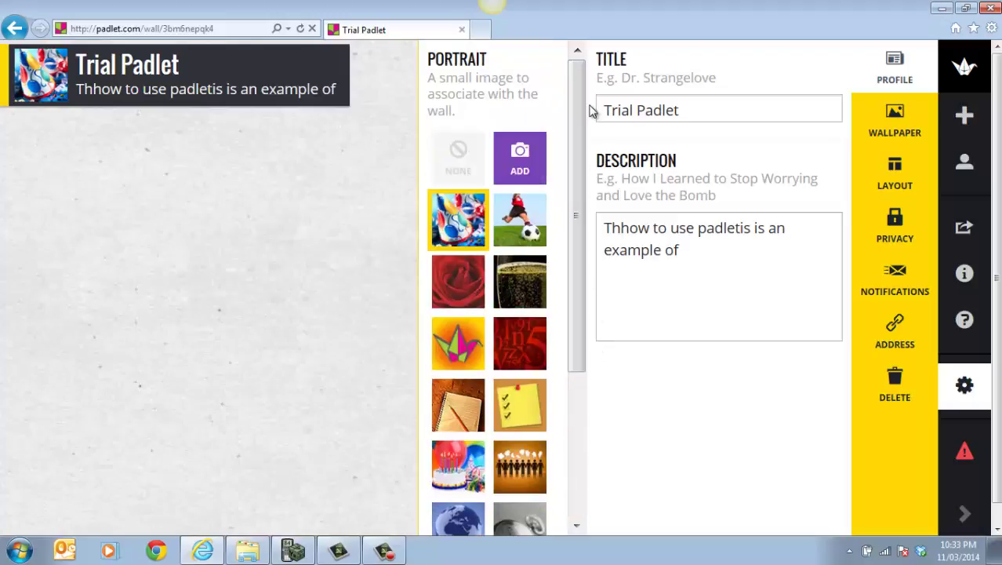
Apply the world Map wallpaper as the wall's background.
{"action": "left_click", "coordinate": [898, 124]}
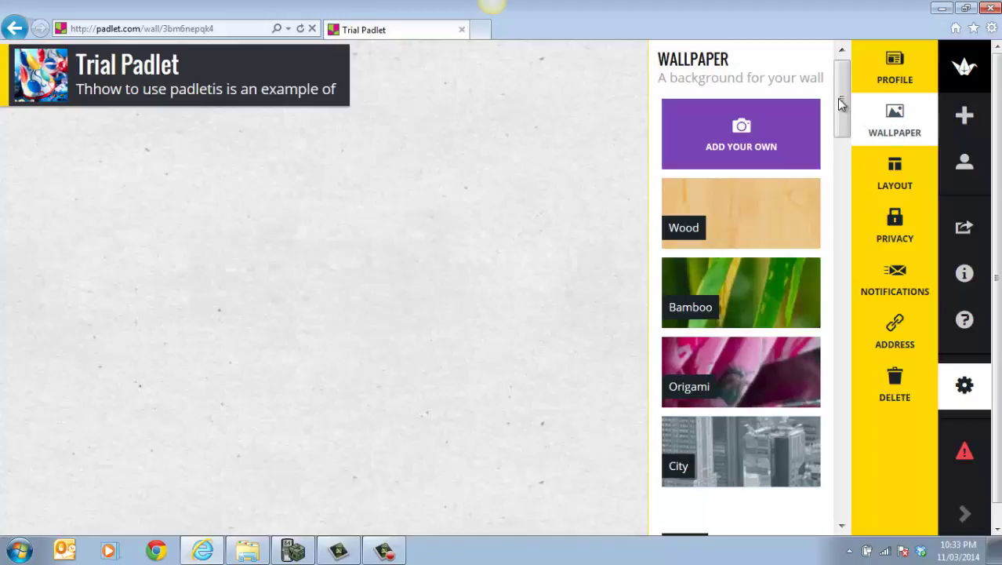
{"action": "left_click_drag", "start_coordinate": [842, 90], "coordinate": [848, 191]}
{"action": "left_click", "coordinate": [775, 311]}
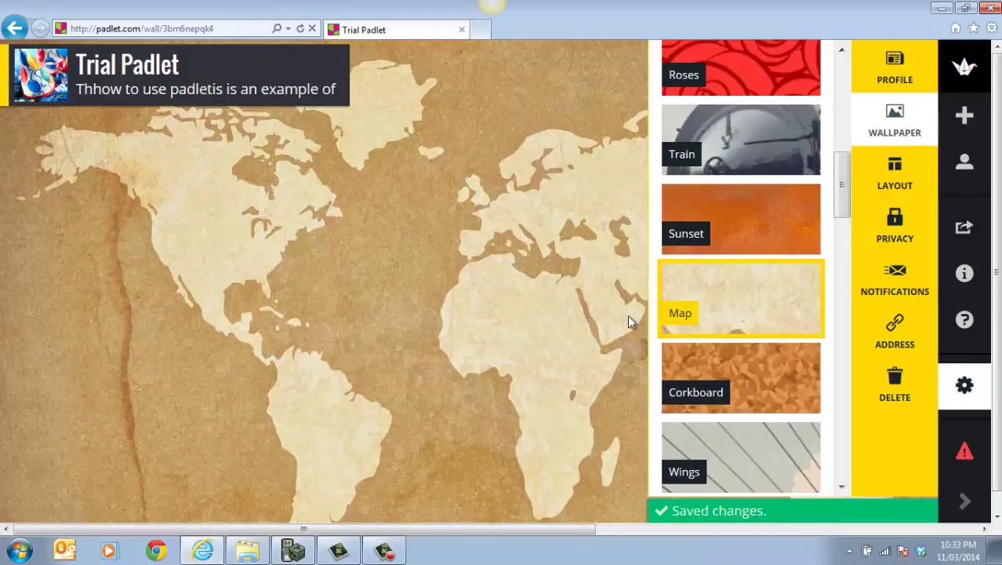
{"action": "left_click", "coordinate": [902, 183]}
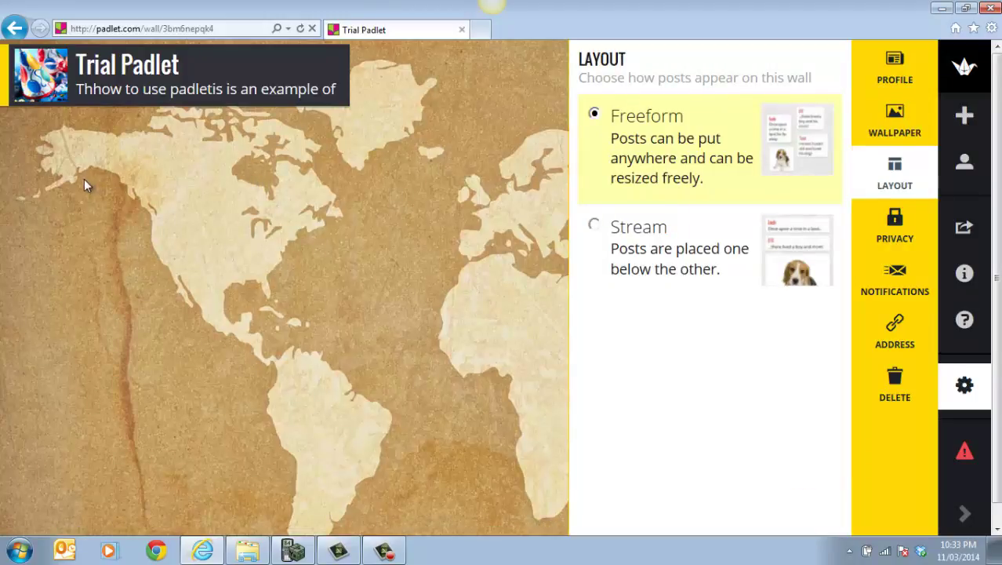
Try the Stream post layout, then revert the wall to Freeform.
{"action": "left_click", "coordinate": [595, 226]}
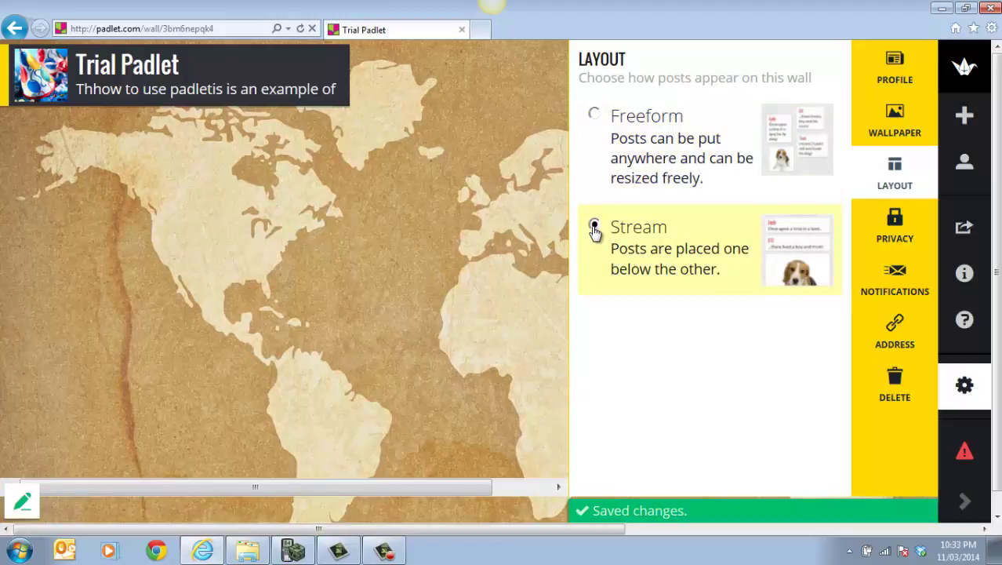
{"action": "left_click", "coordinate": [595, 114]}
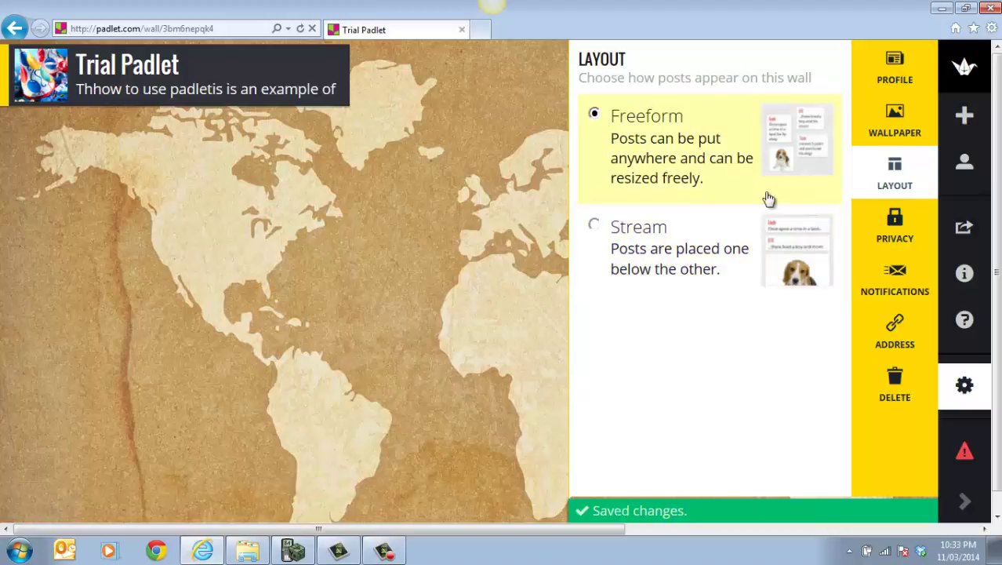
{"action": "left_click", "coordinate": [896, 232]}
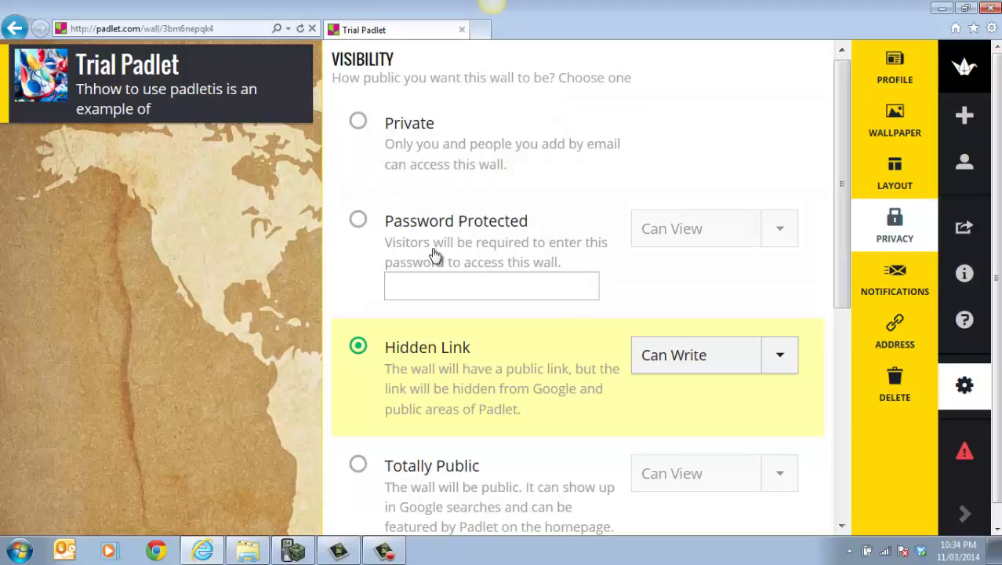
Password-protect the wall with Can Write access for visitors and submit the privacy settings.
{"action": "left_click", "coordinate": [359, 219]}
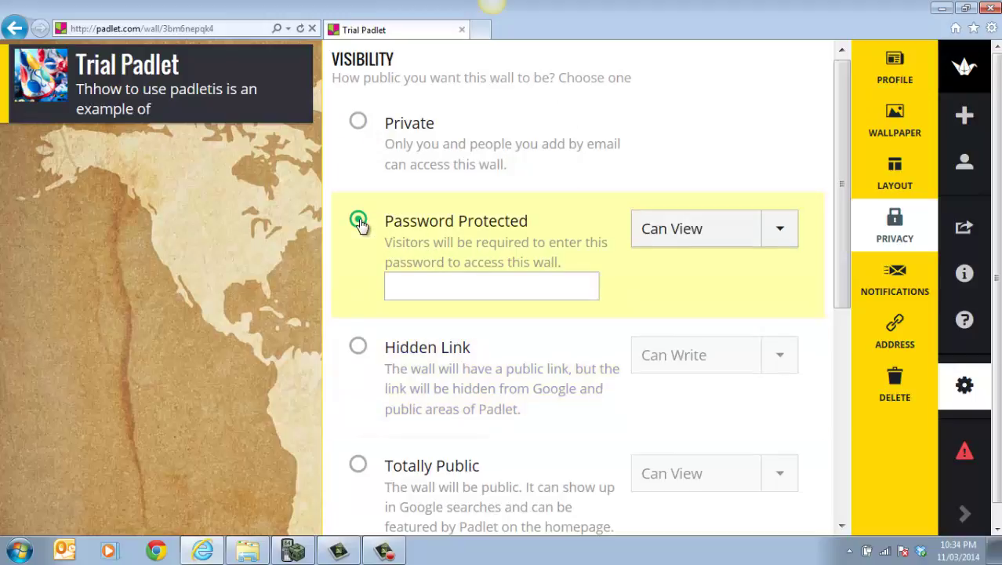
{"action": "left_click", "coordinate": [405, 288]}
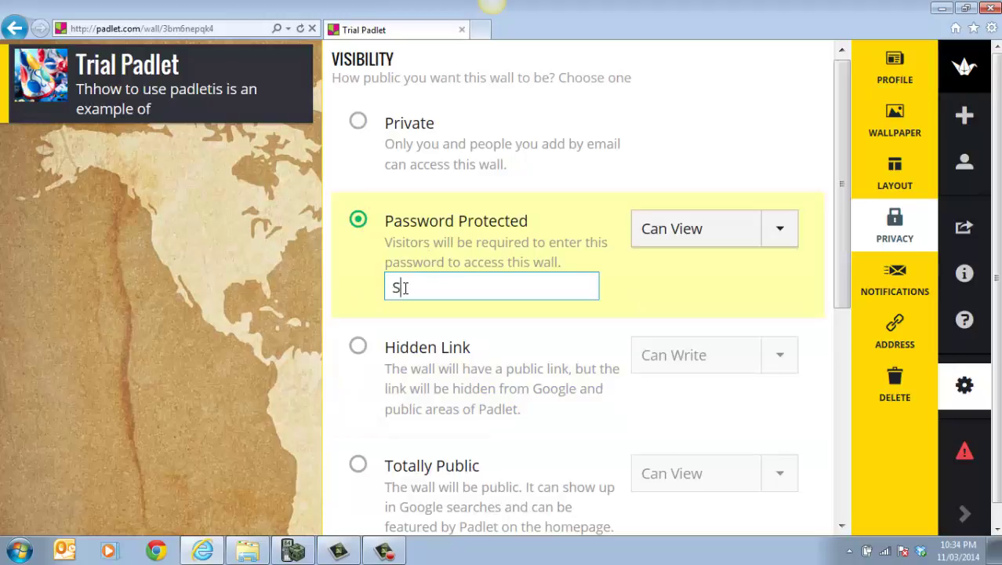
{"action": "left_click", "coordinate": [781, 230]}
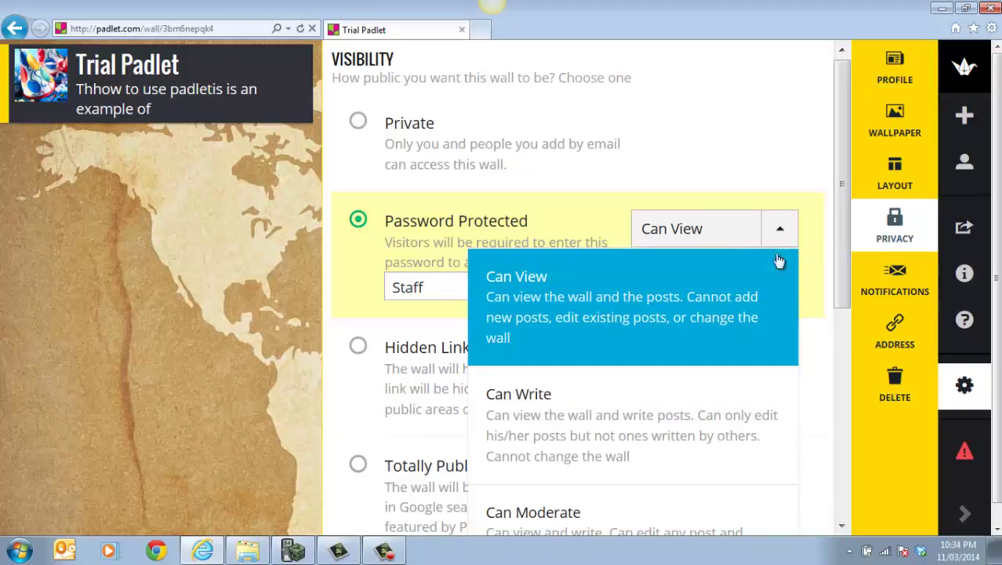
{"action": "left_click_drag", "start_coordinate": [846, 215], "coordinate": [846, 346]}
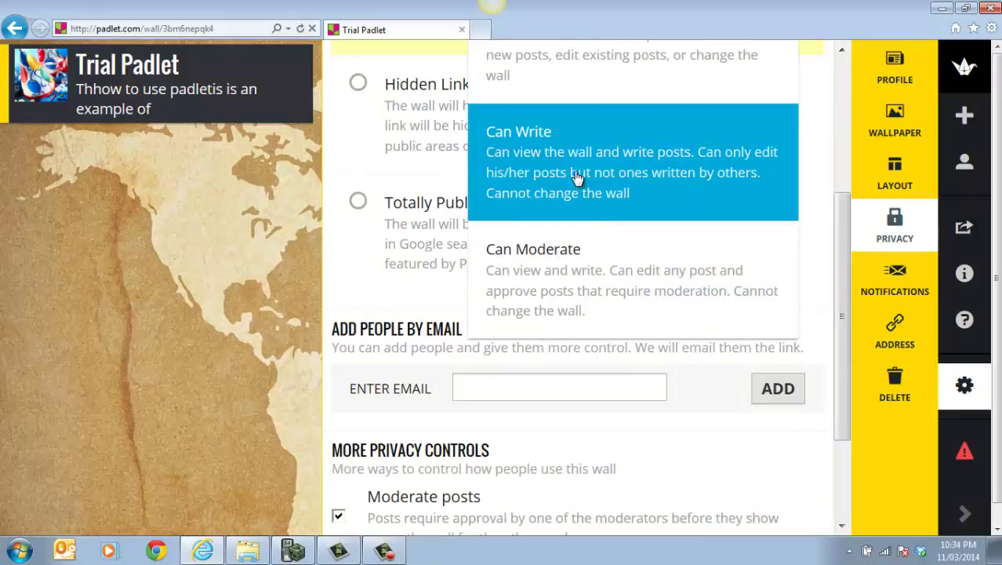
{"action": "left_click", "coordinate": [576, 177]}
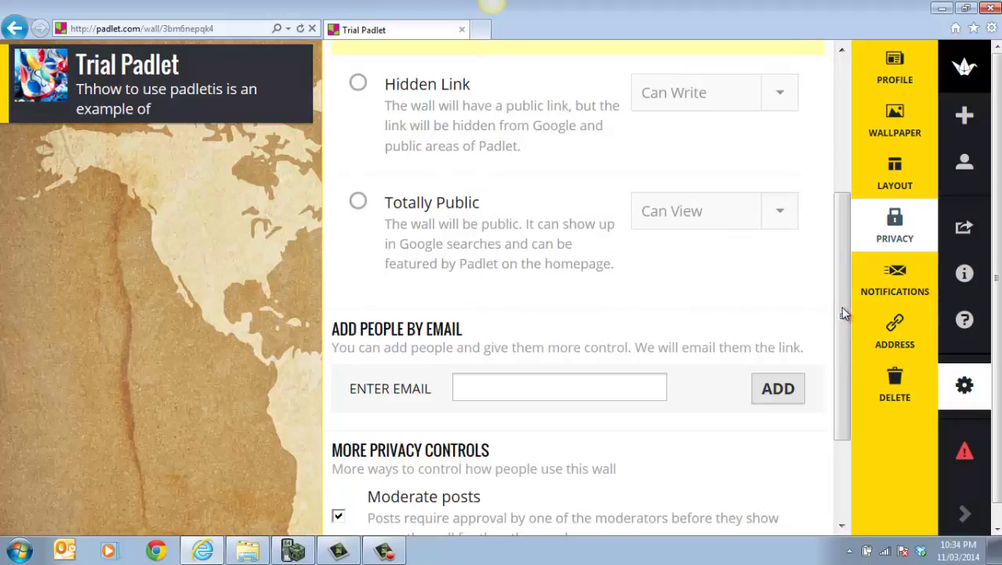
{"action": "left_click_drag", "start_coordinate": [844, 313], "coordinate": [865, 384]}
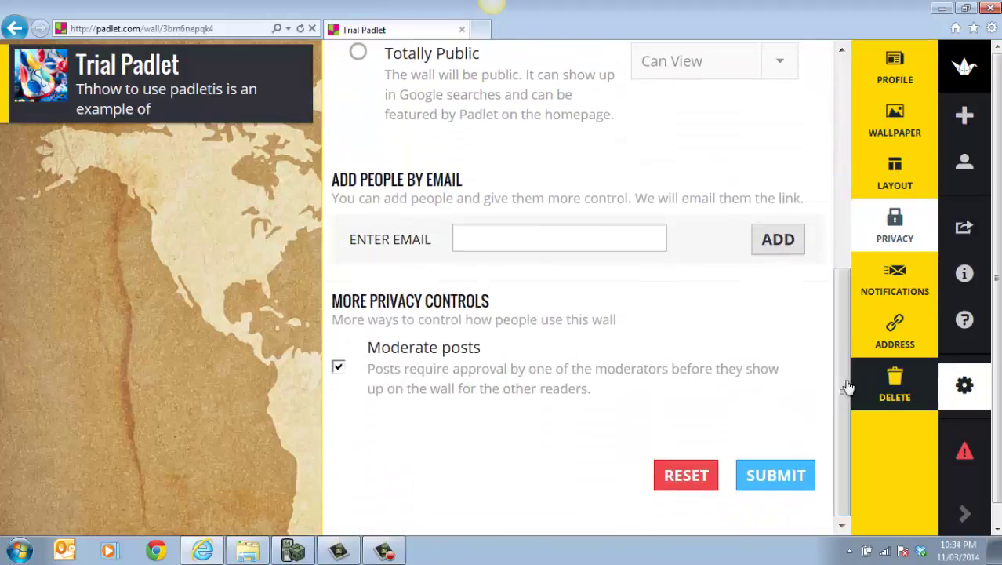
{"action": "left_click", "coordinate": [780, 481]}
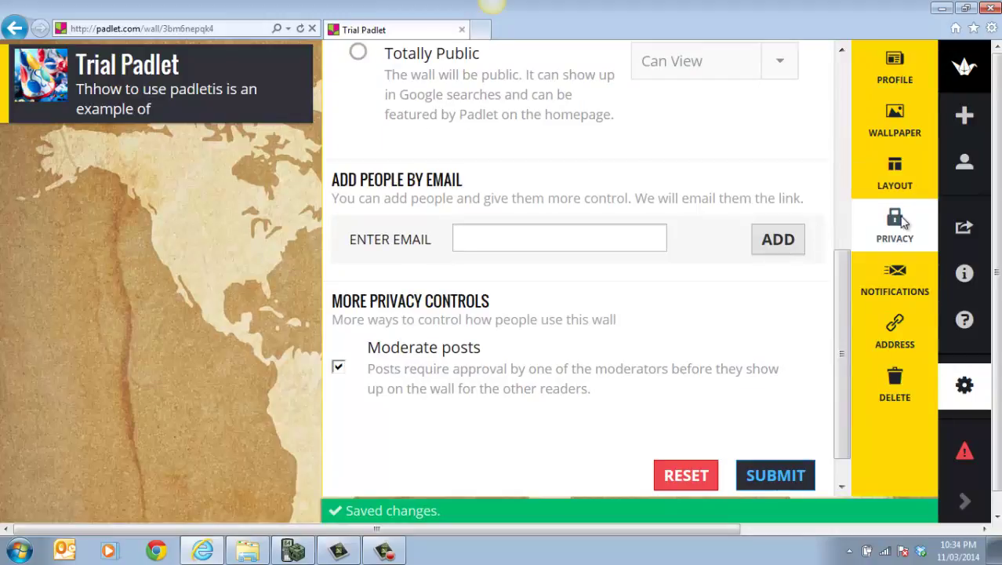
{"action": "left_click", "coordinate": [898, 284]}
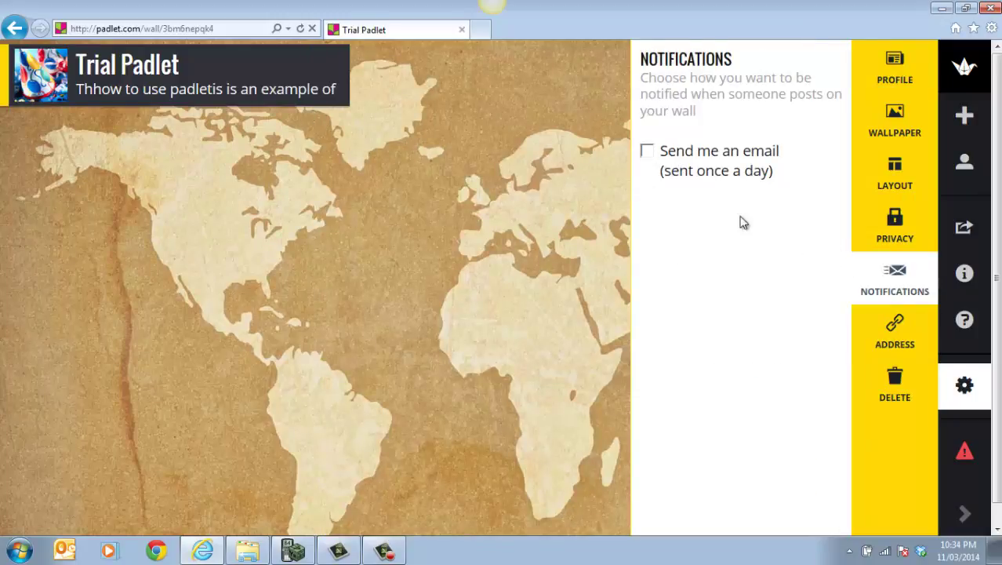
{"action": "left_click", "coordinate": [905, 339]}
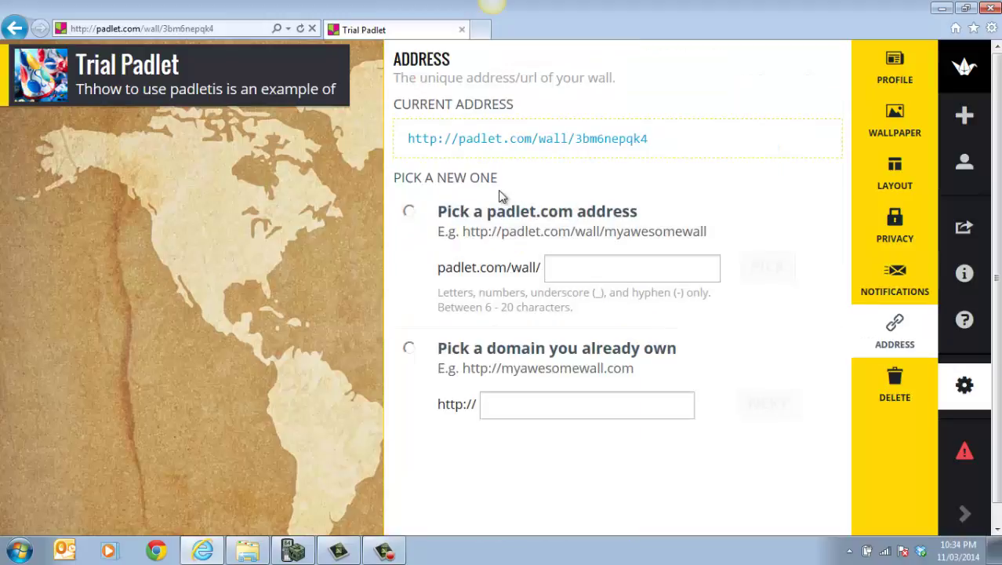
{"action": "left_click", "coordinate": [408, 211]}
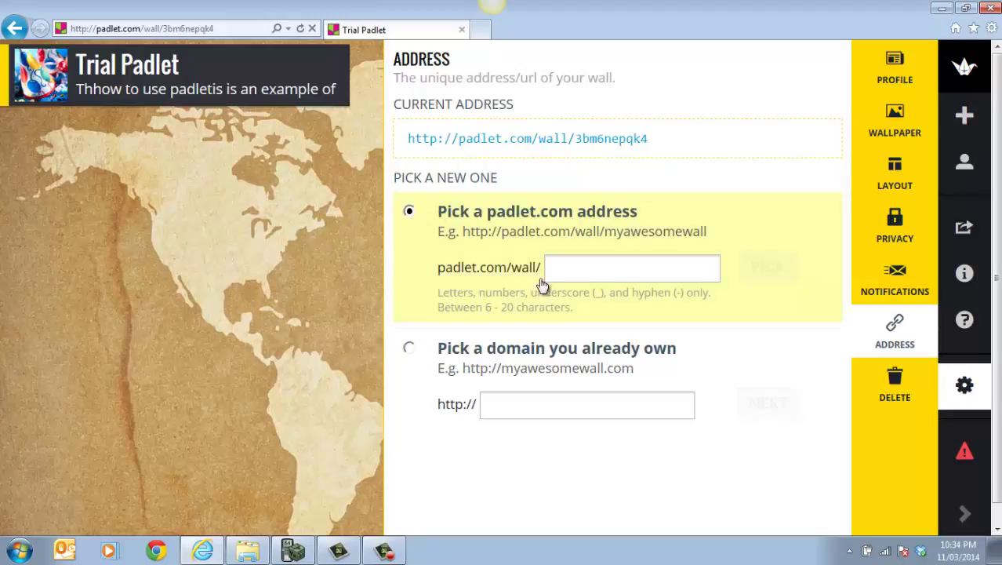
{"action": "left_click", "coordinate": [553, 271]}
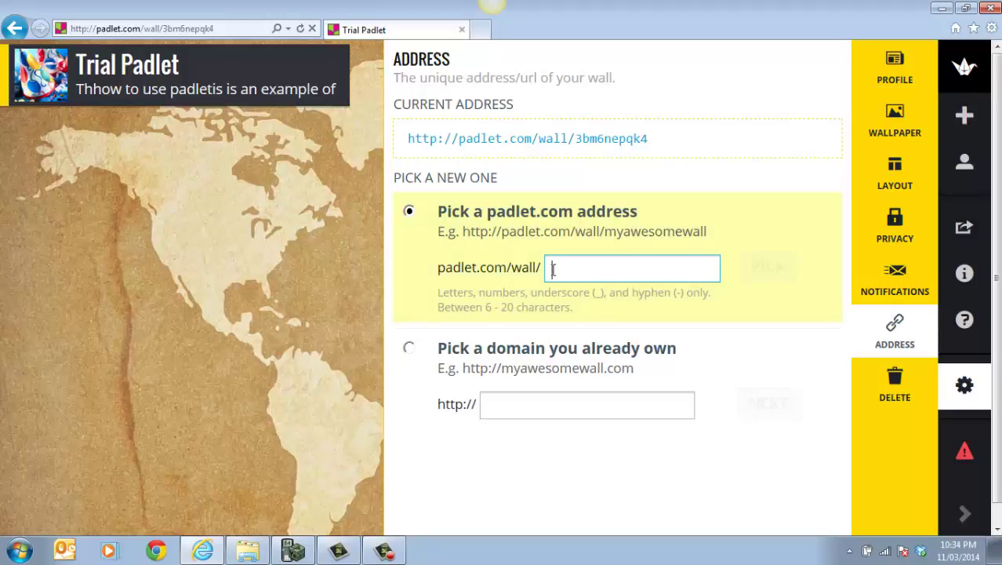
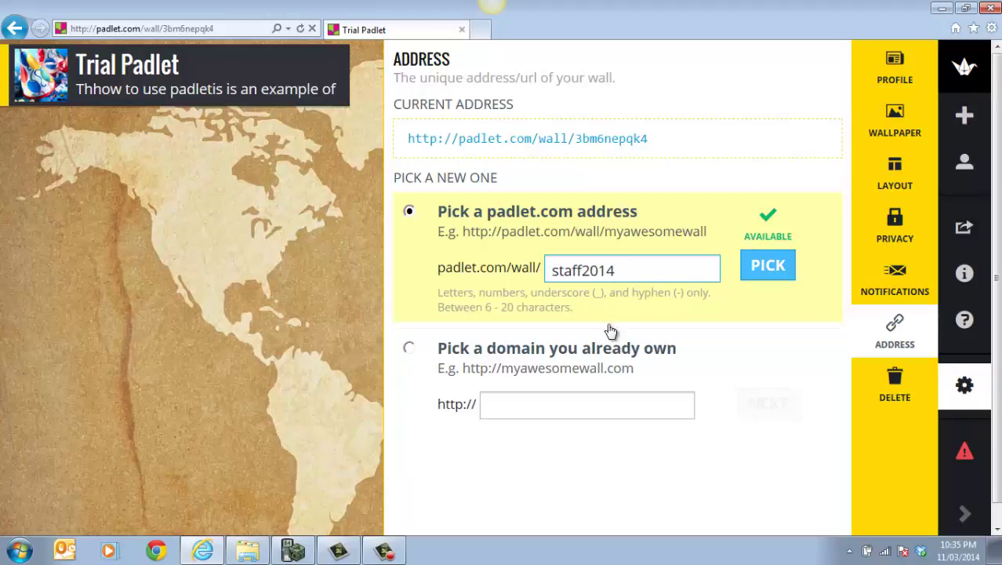
{"action": "left_click", "coordinate": [767, 276]}
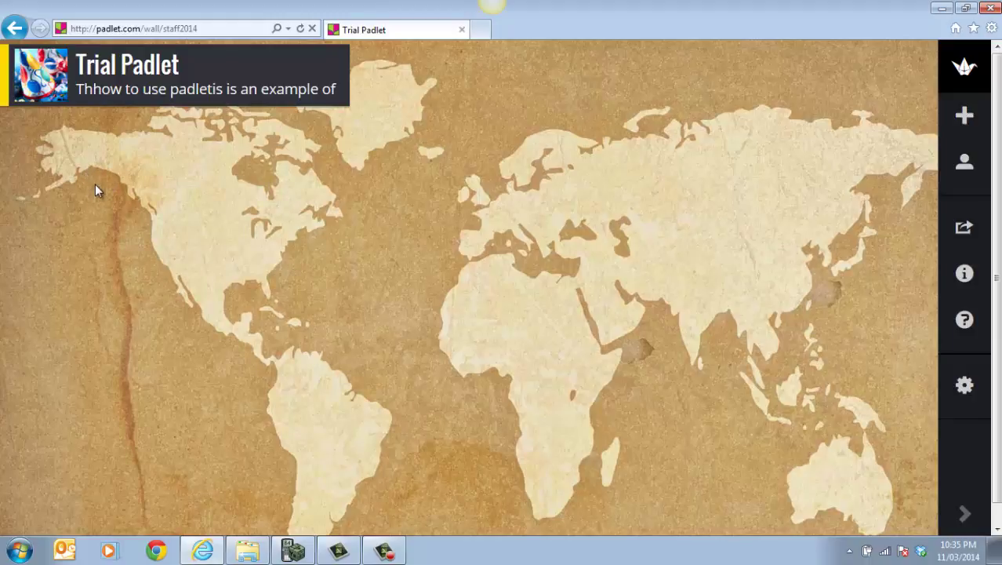
Add a map post titled 'Daymap' with body text 'This is an example of daympa'.
{"action": "double_click", "coordinate": [96, 189]}
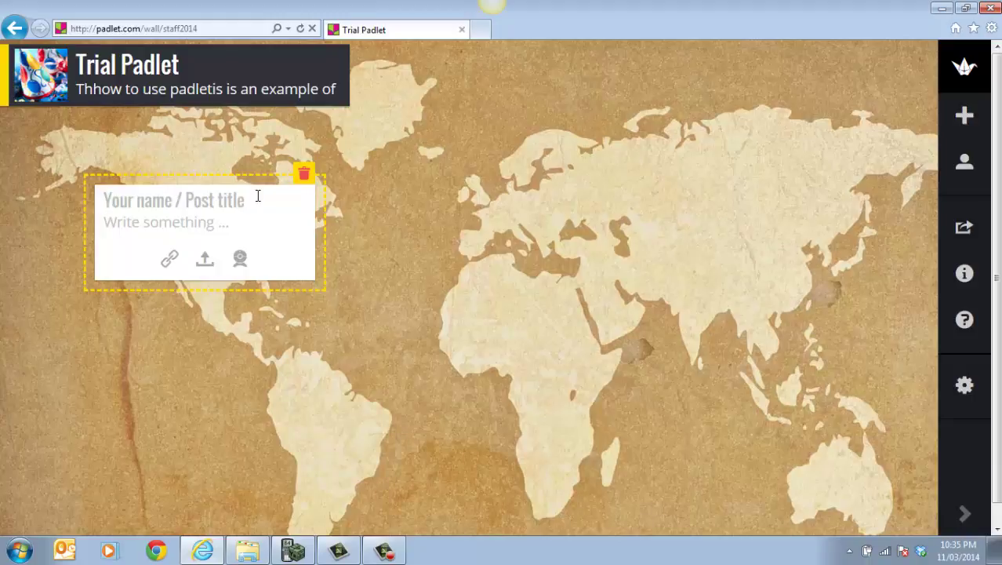
{"action": "type", "text": "Day"}
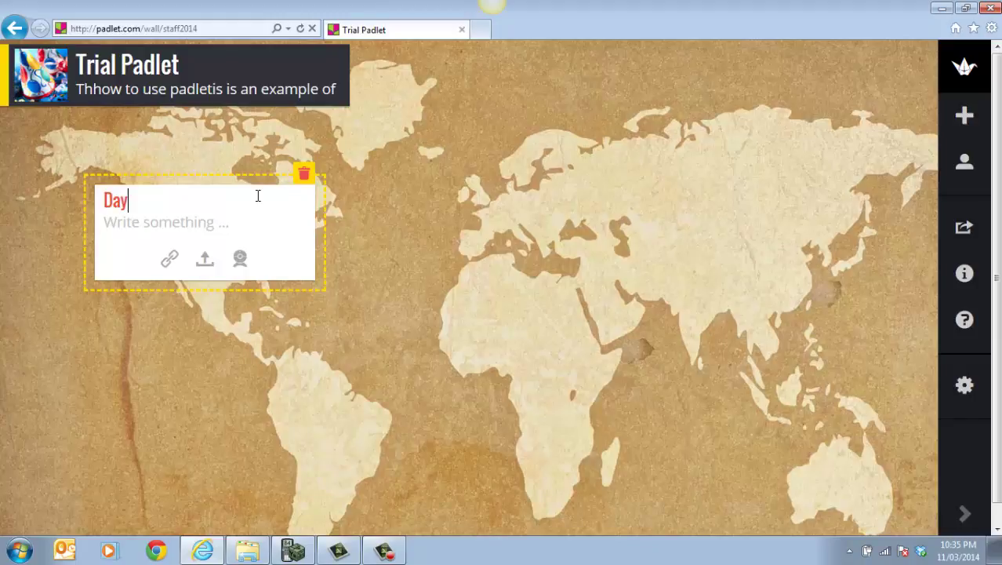
{"action": "type", "text": "map"}
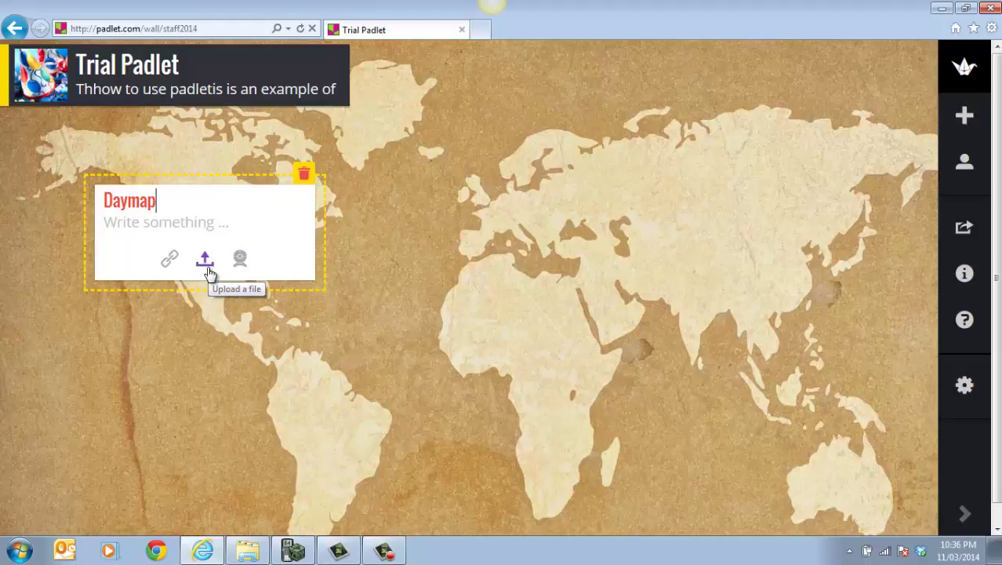
{"action": "left_click", "coordinate": [197, 226]}
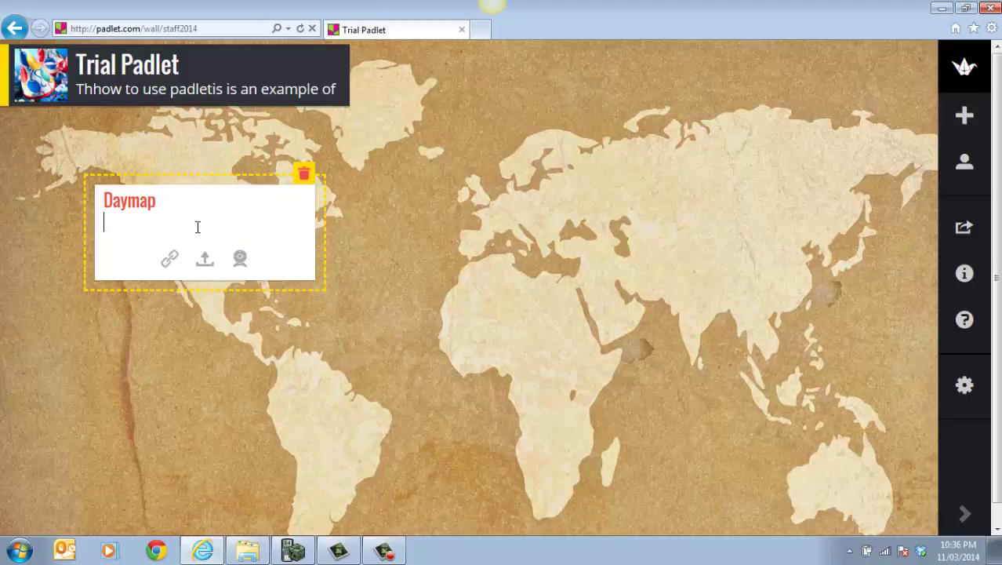
{"action": "type", "text": "This is an e"}
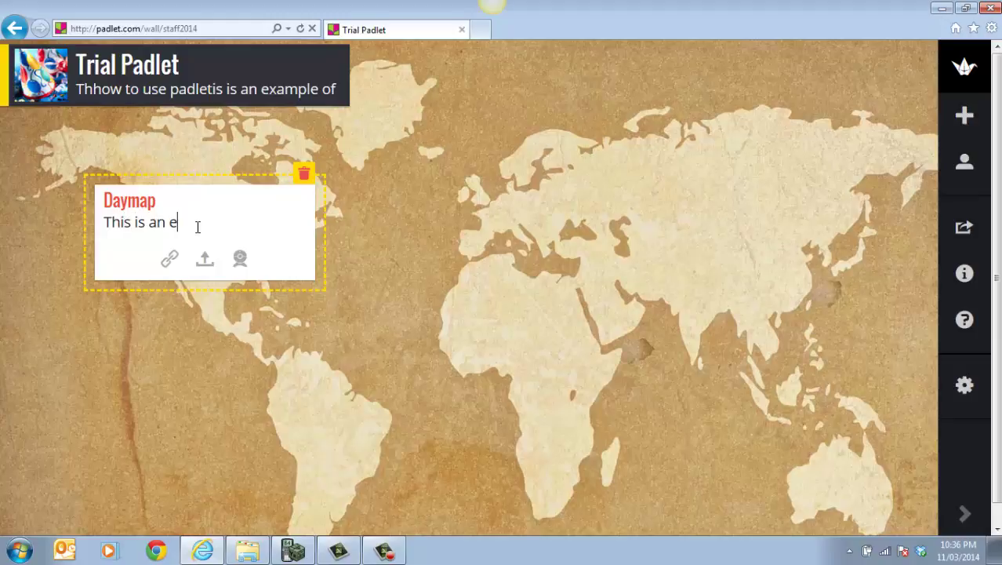
{"action": "type", "text": "xample of daympa"}
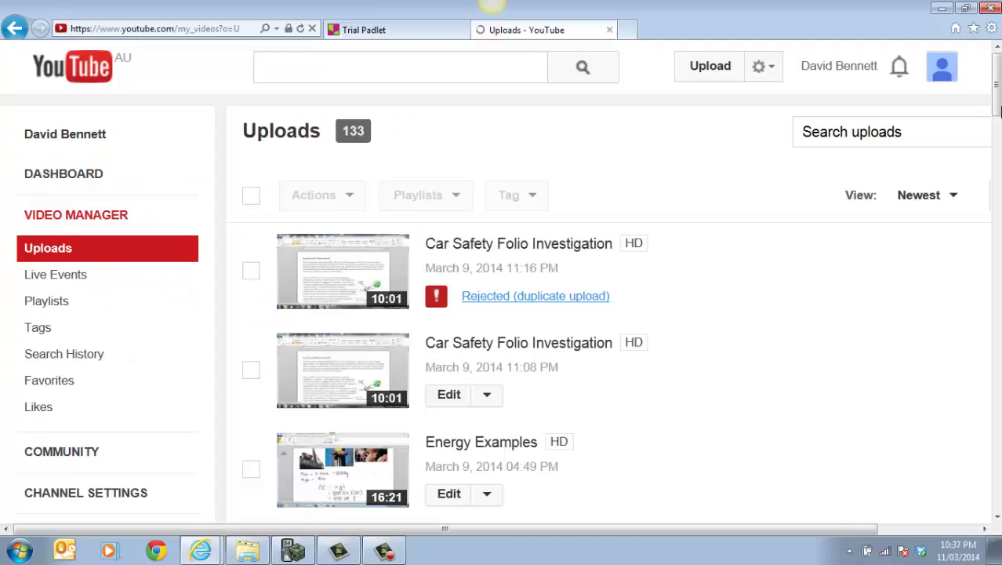
{"action": "scroll", "coordinate": [671, 198], "scroll_direction": "down", "scroll_amount": 3}
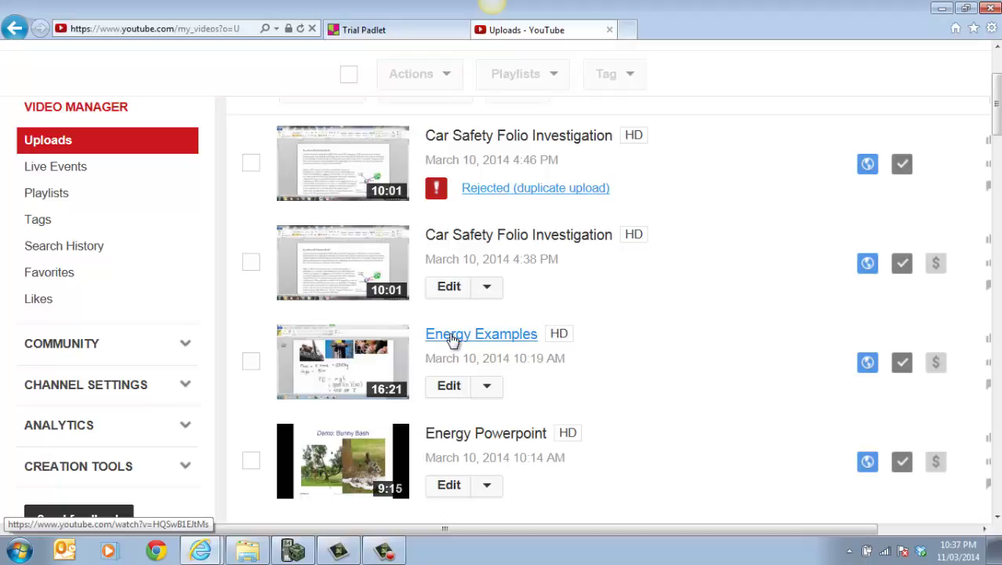
Copy the Energy Examples video's URL from the address bar and close its tab.
{"action": "left_click", "coordinate": [454, 335]}
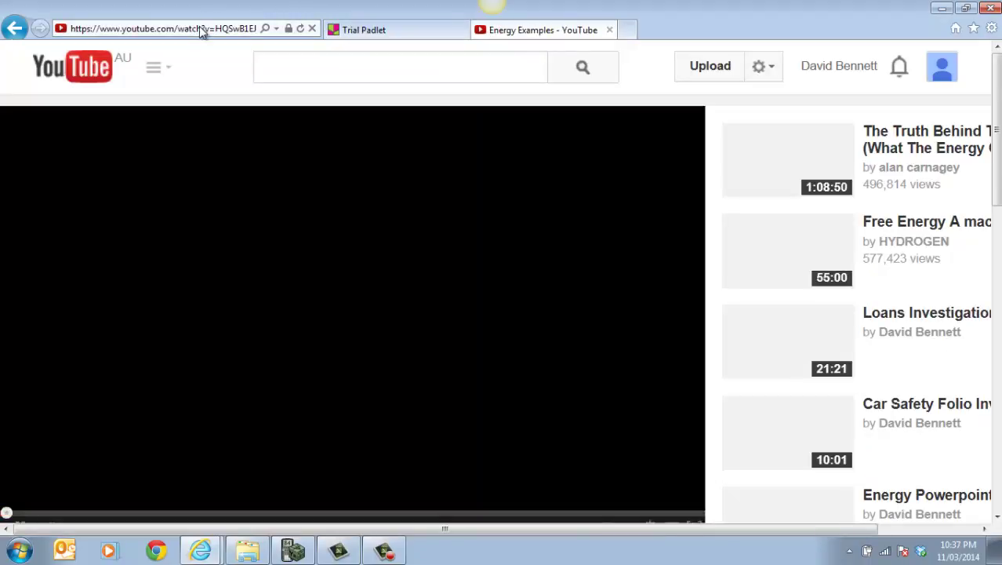
{"action": "left_click", "coordinate": [202, 30]}
{"action": "right_click", "coordinate": [201, 30]}
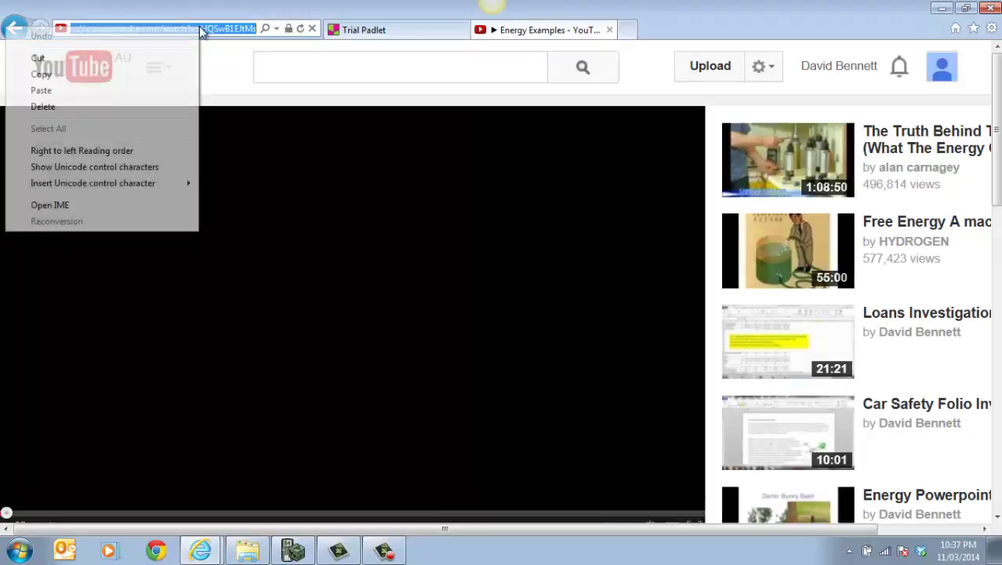
{"action": "left_click", "coordinate": [61, 73]}
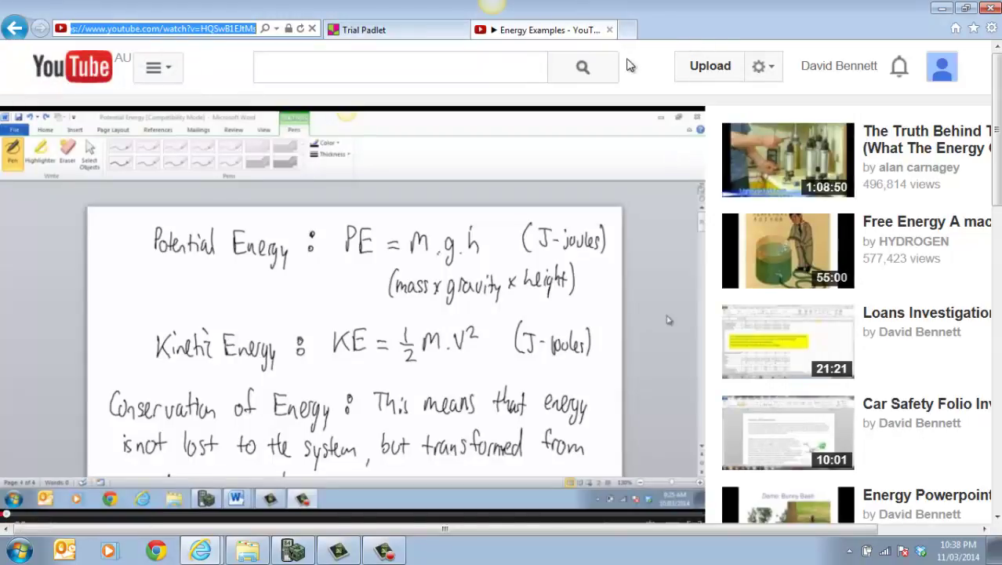
{"action": "left_click", "coordinate": [609, 30]}
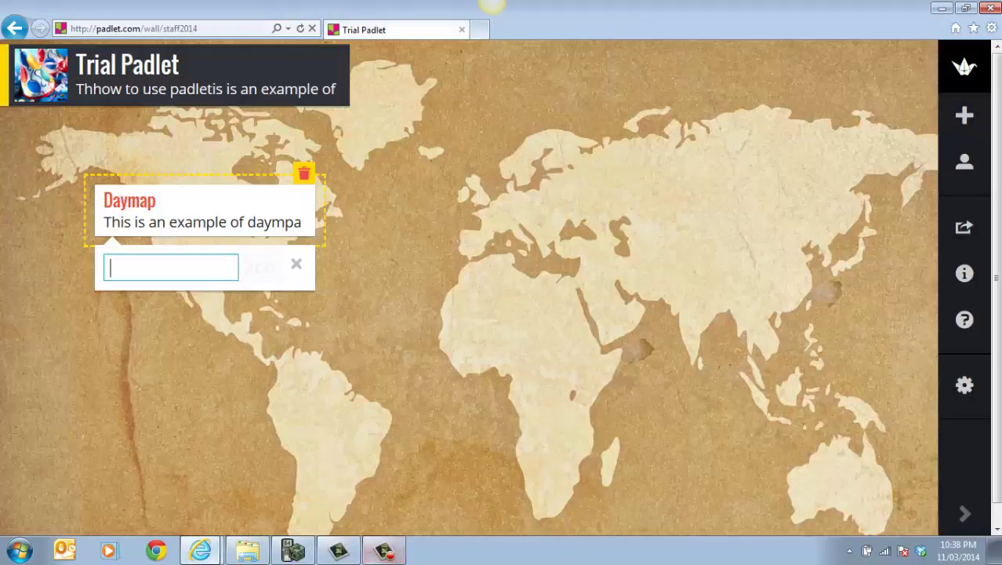
Paste the Energy Examples YouTube link into the Daymap post and finish editing it.
{"action": "mouse_move", "coordinate": [202, 550]}
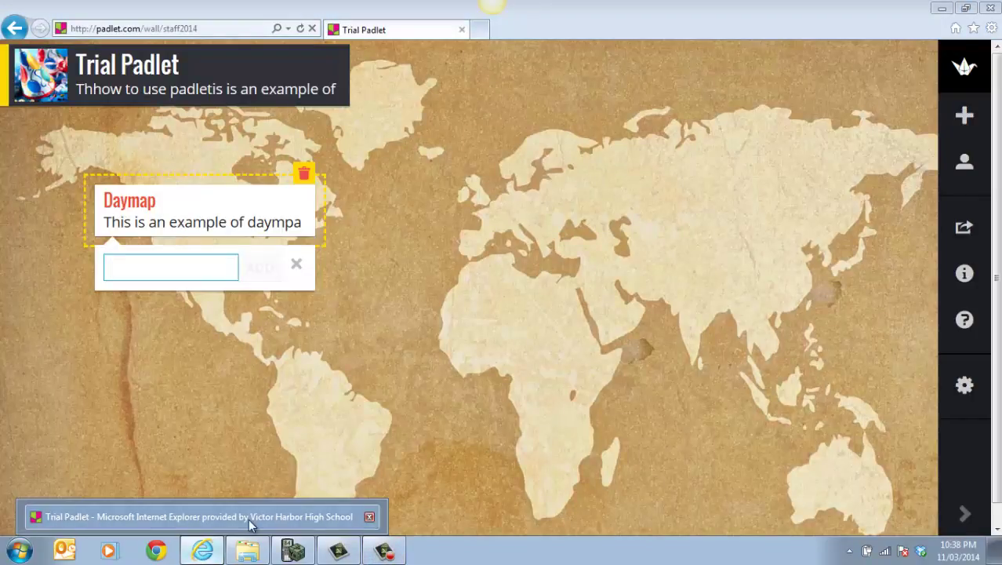
{"action": "left_click", "coordinate": [182, 269]}
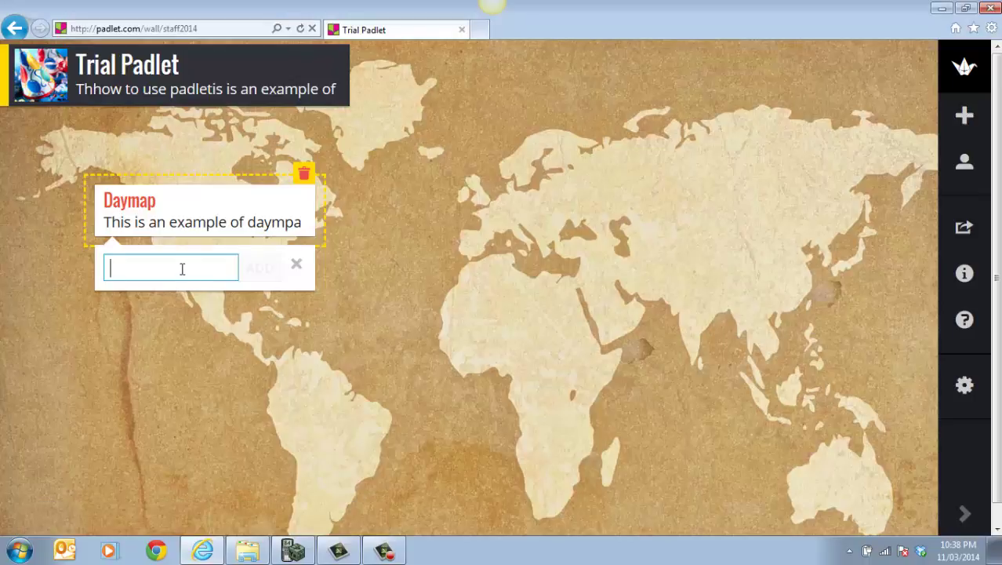
{"action": "right_click", "coordinate": [181, 271]}
{"action": "left_click", "coordinate": [72, 334]}
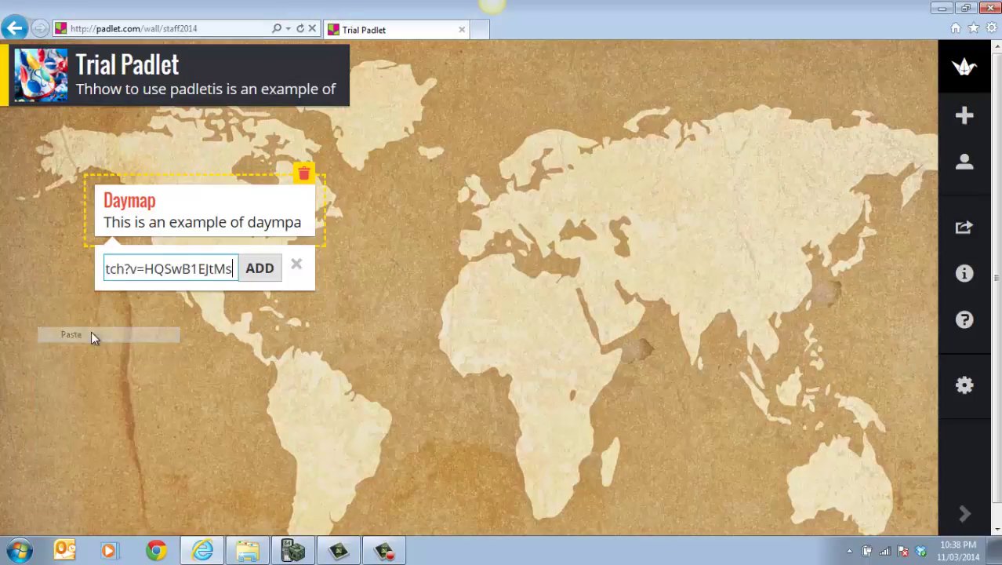
{"action": "left_click", "coordinate": [250, 268]}
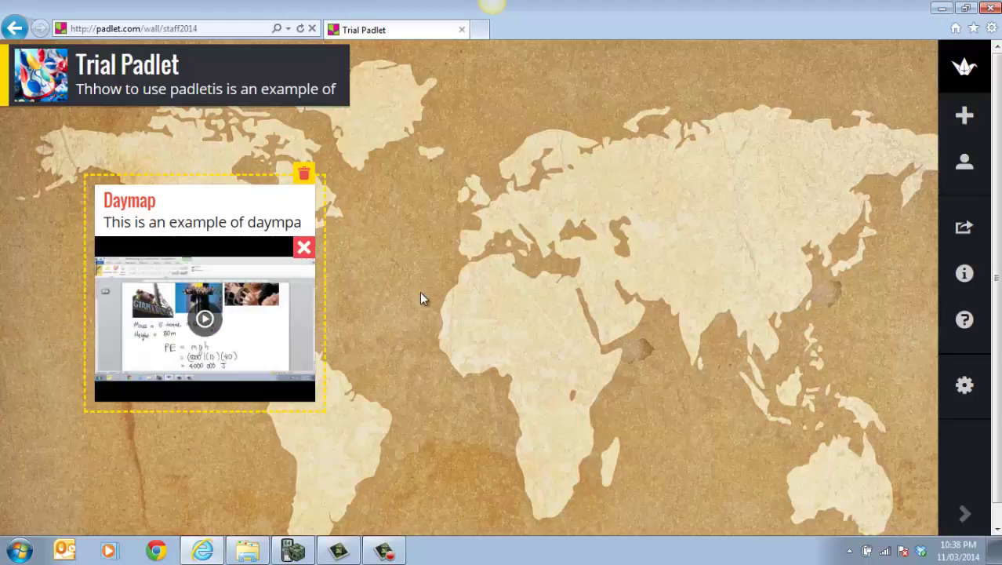
{"action": "left_click", "coordinate": [407, 191]}
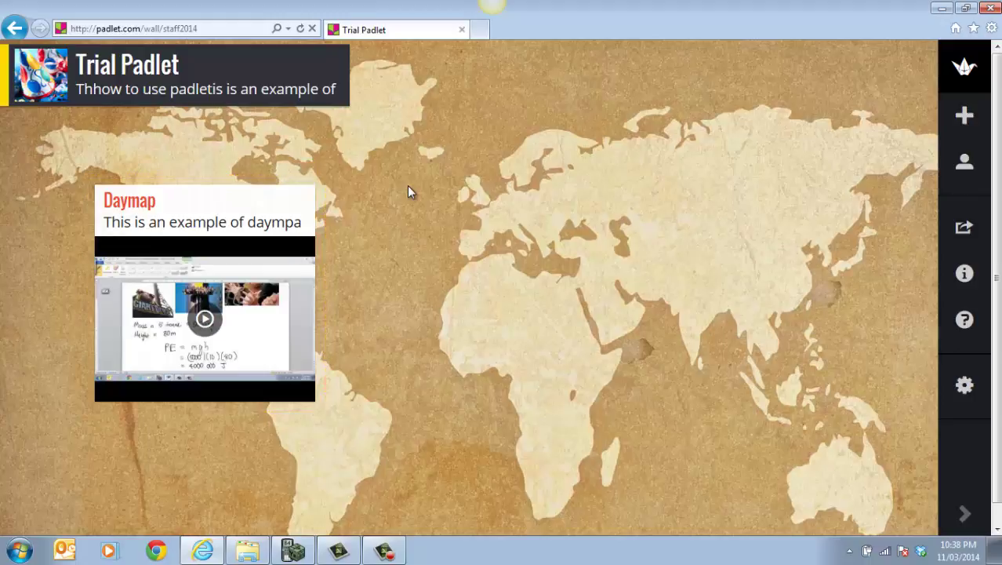
{"action": "left_click", "coordinate": [205, 322]}
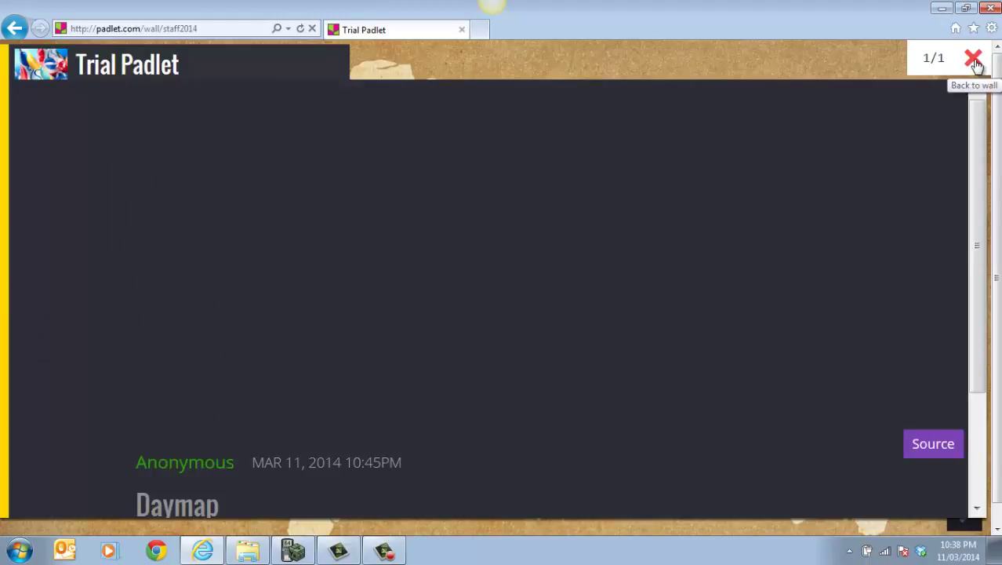
{"action": "left_click", "coordinate": [973, 60]}
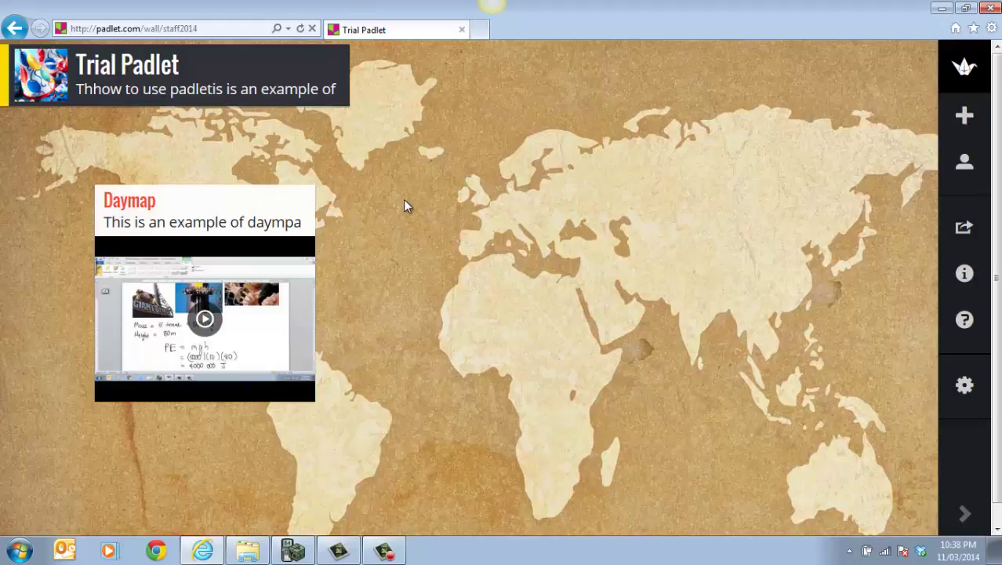
Start a new map post titled 'Feedback sheet' and begin attaching an uploaded file.
{"action": "double_click", "coordinate": [405, 206]}
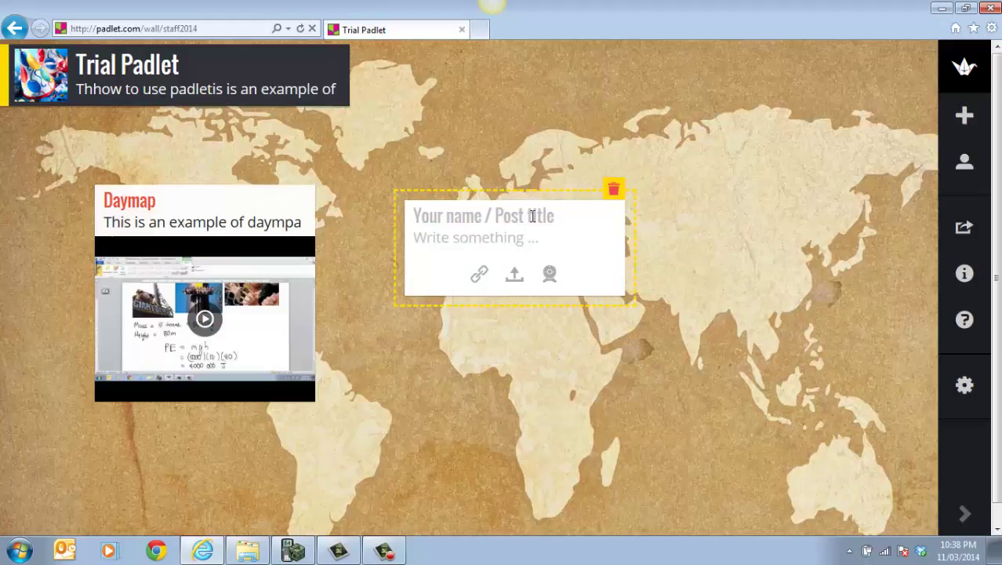
{"action": "type", "text": "Feedba"}
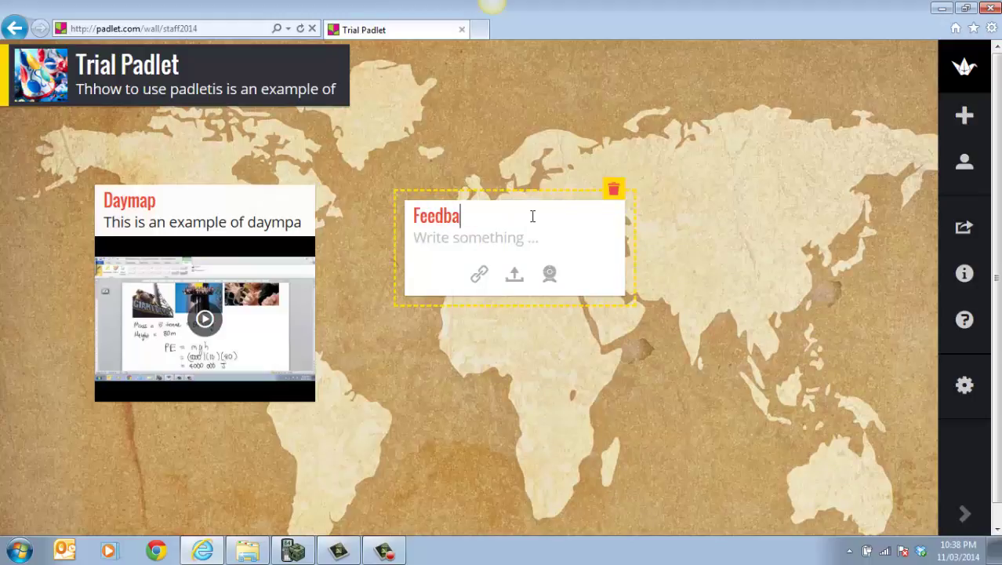
{"action": "type", "text": "ck sheet"}
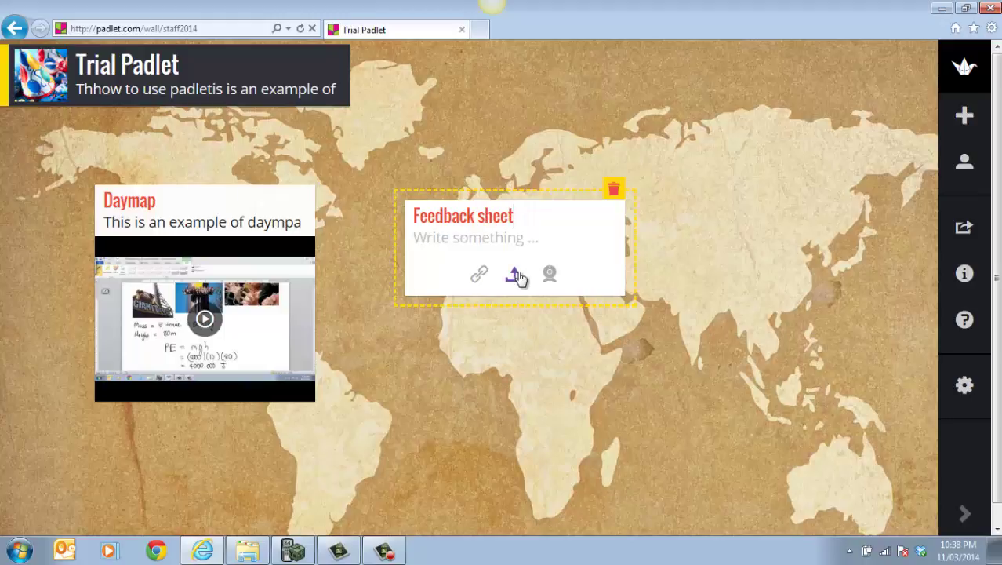
{"action": "left_click", "coordinate": [517, 277]}
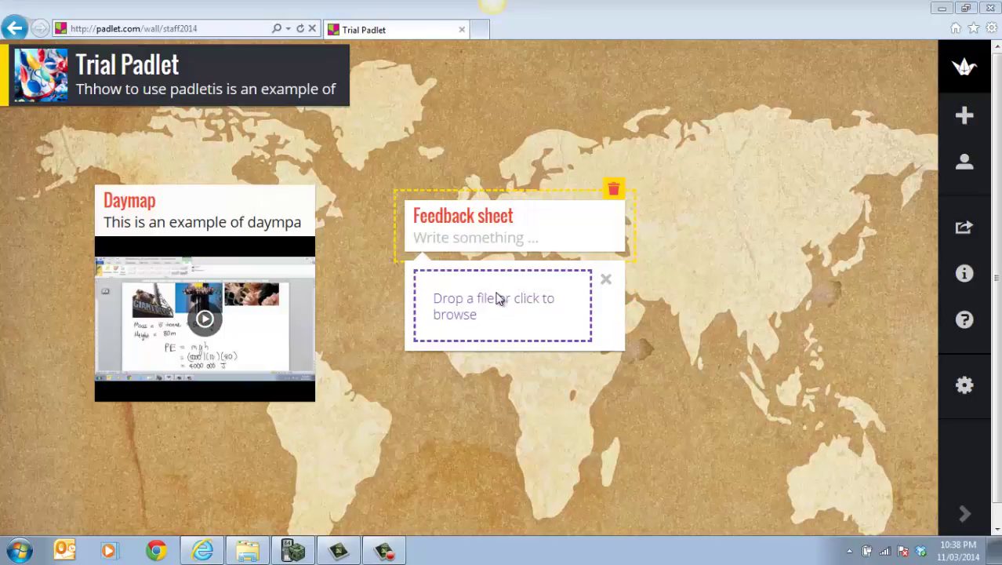
{"action": "left_click", "coordinate": [499, 298]}
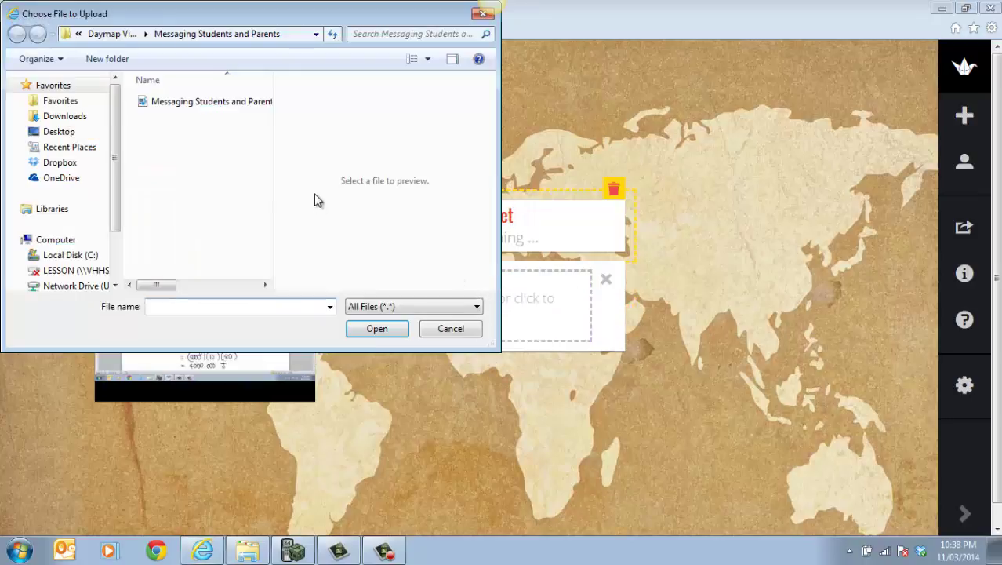
Upload 'Pre Assessment Reflection Sheet final' from Physics > Stage 1 Physics > Physics A > Tests & Assignment.
{"action": "left_click", "coordinate": [104, 37]}
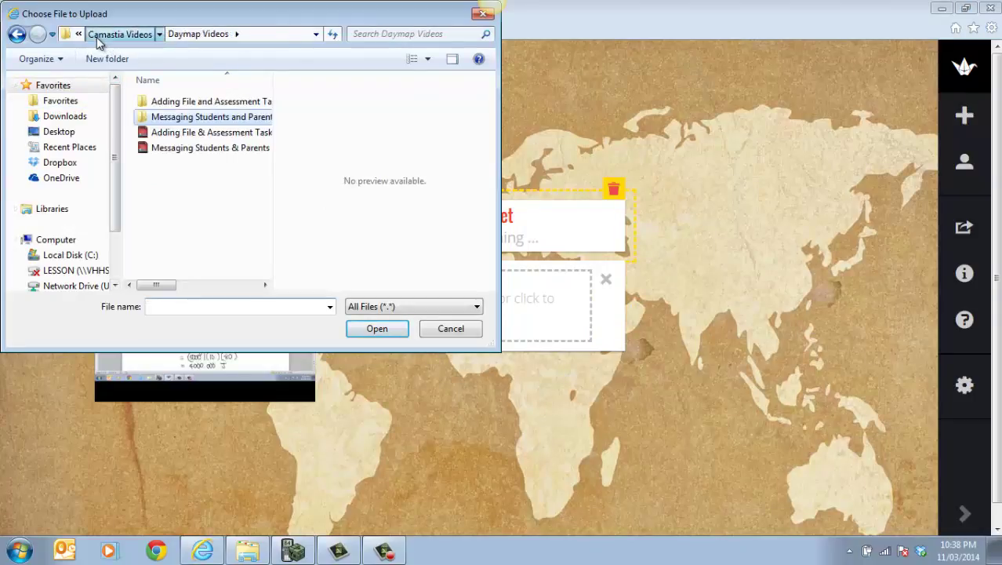
{"action": "left_click", "coordinate": [96, 37]}
{"action": "left_click", "coordinate": [98, 36]}
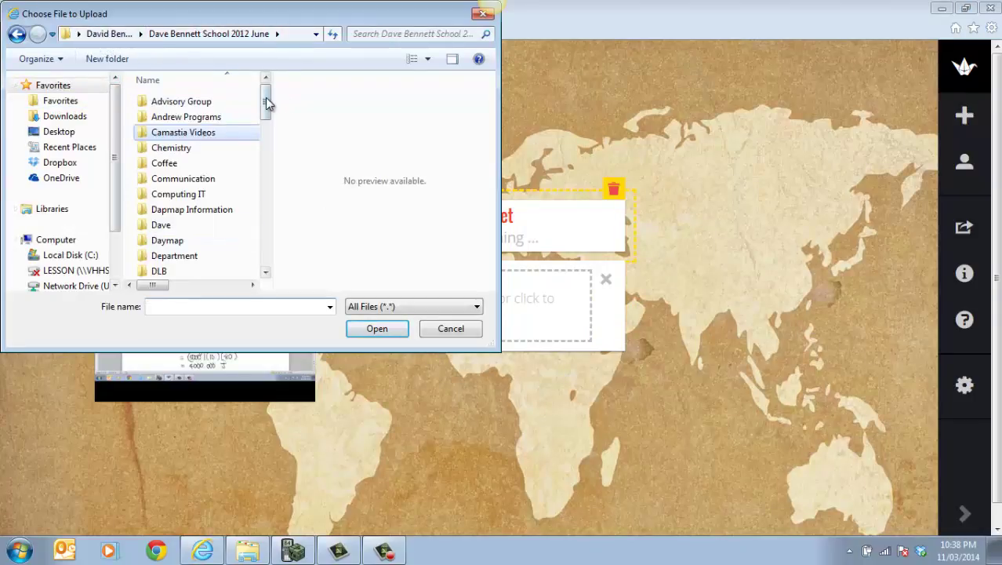
{"action": "left_click_drag", "start_coordinate": [265, 97], "coordinate": [267, 191]}
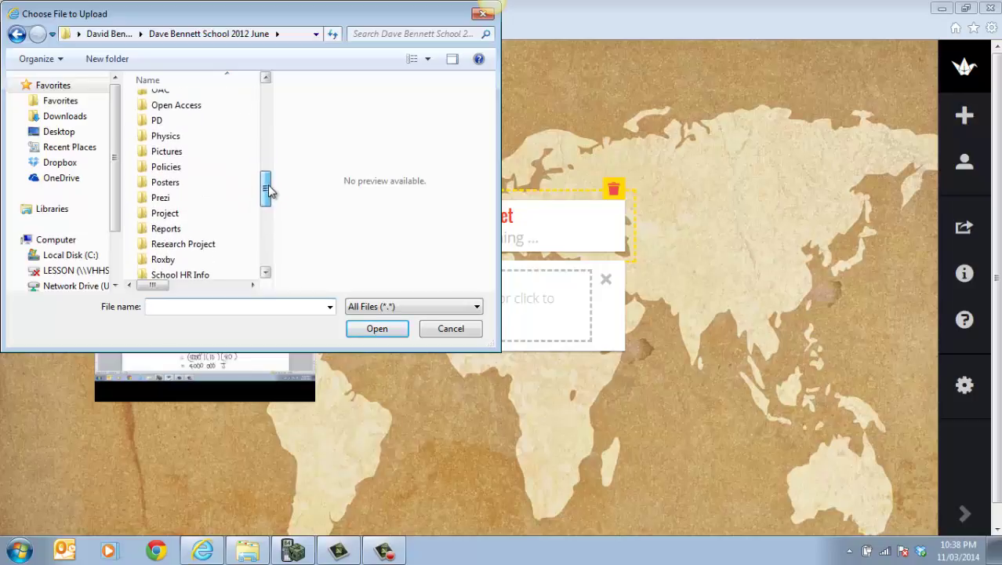
{"action": "left_click", "coordinate": [174, 138]}
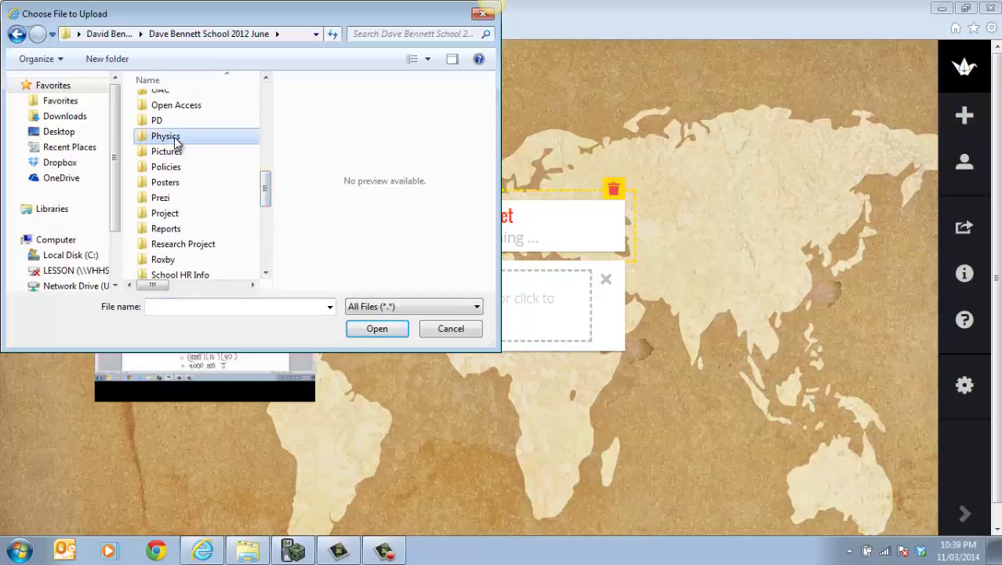
{"action": "double_click", "coordinate": [174, 138]}
{"action": "double_click", "coordinate": [179, 180]}
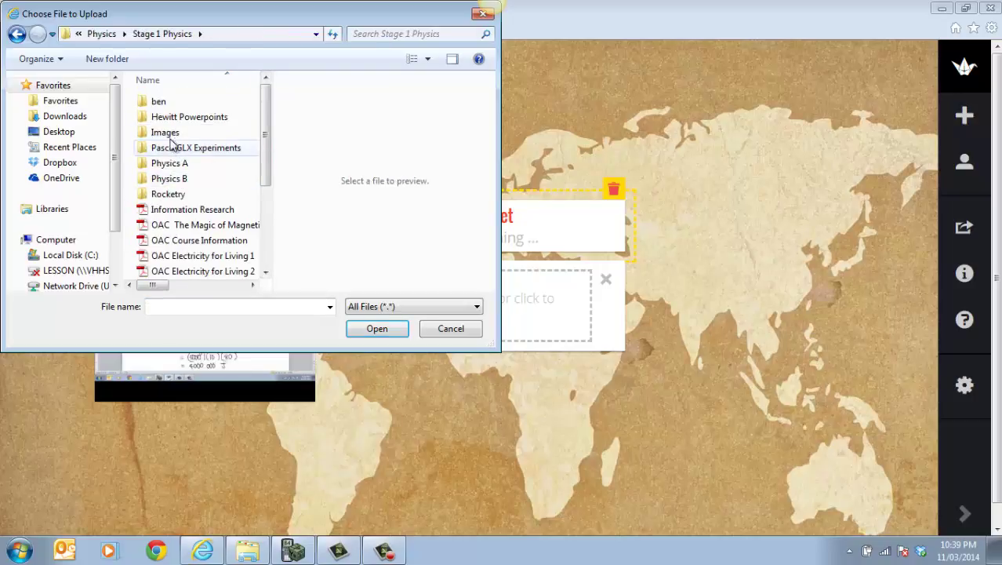
{"action": "double_click", "coordinate": [176, 163]}
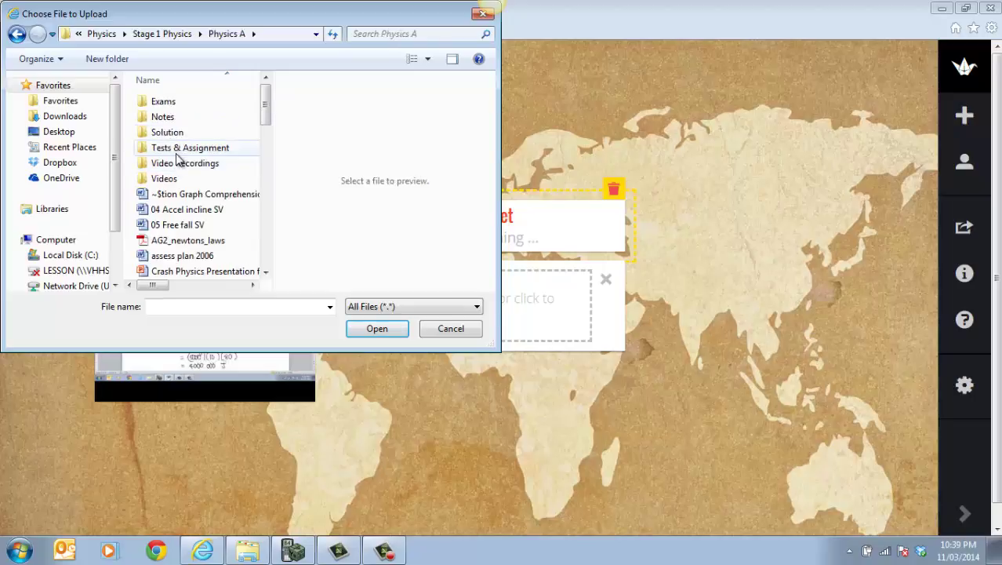
{"action": "double_click", "coordinate": [177, 151]}
{"action": "left_click_drag", "start_coordinate": [267, 110], "coordinate": [280, 203]}
{"action": "left_click", "coordinate": [246, 212]}
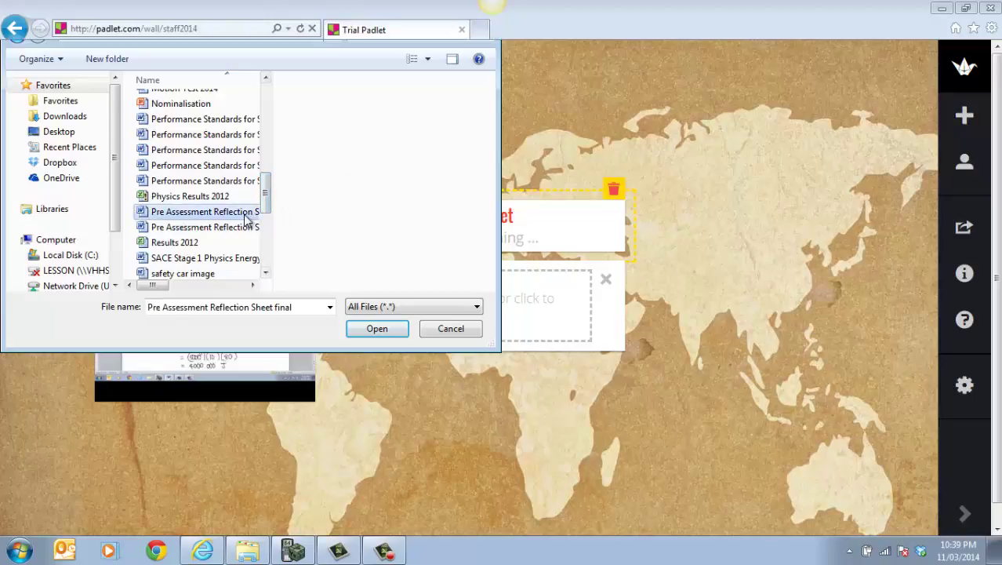
{"action": "double_click", "coordinate": [245, 214]}
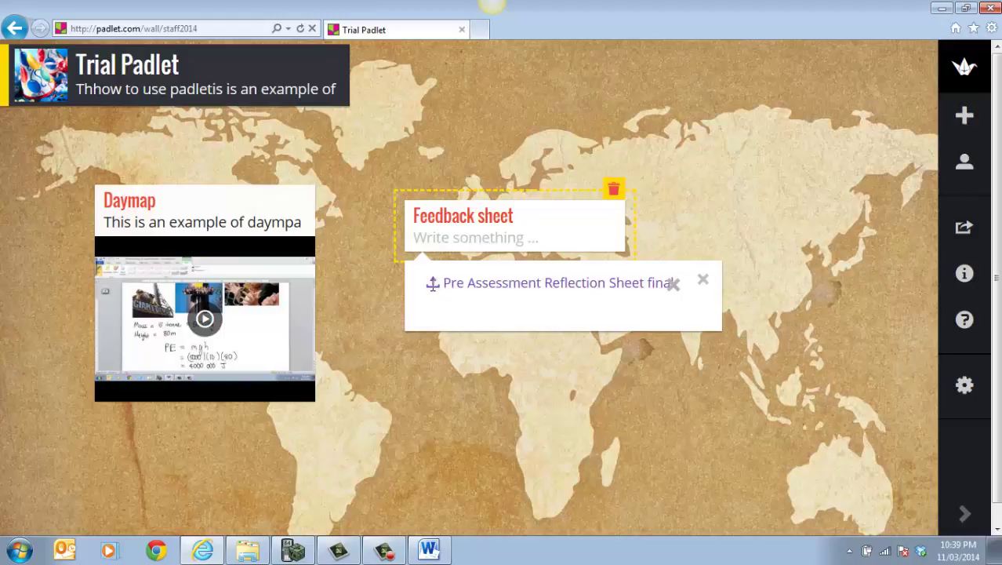
Commit the Feedback sheet post to the map, then view the Daymap post full-size and close it.
{"action": "left_click", "coordinate": [684, 161]}
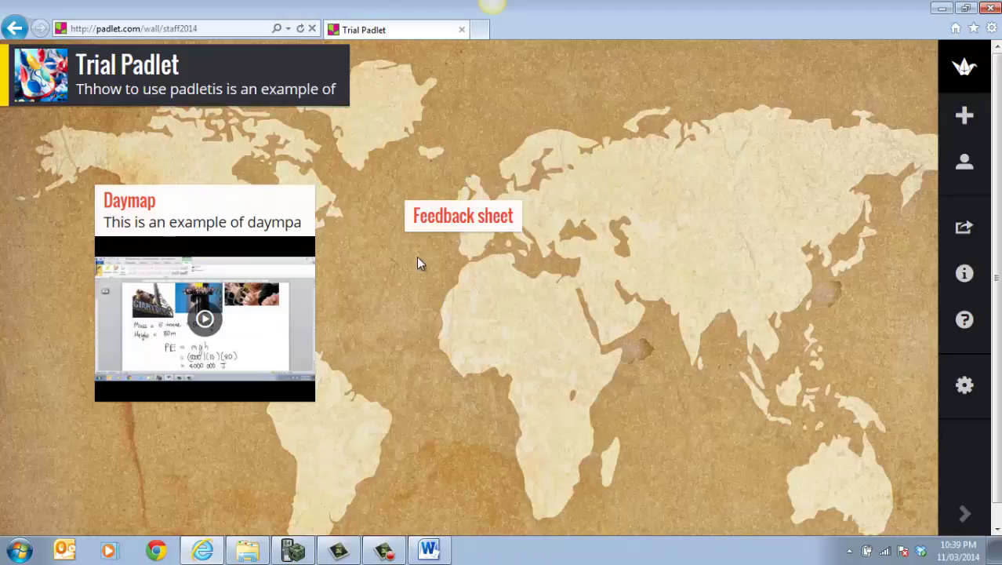
{"action": "mouse_move", "coordinate": [288, 203]}
{"action": "left_click", "coordinate": [275, 185]}
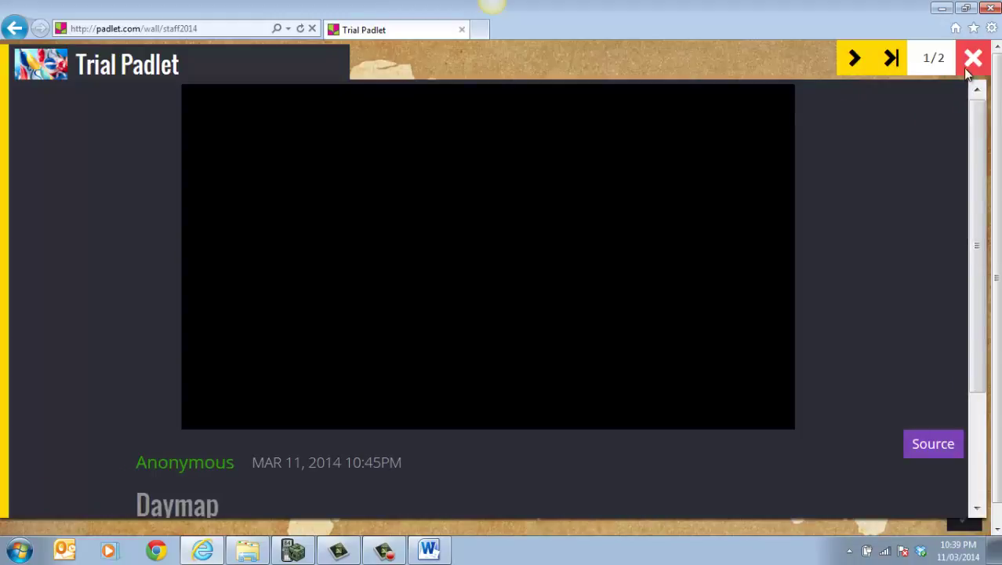
{"action": "left_click", "coordinate": [971, 61]}
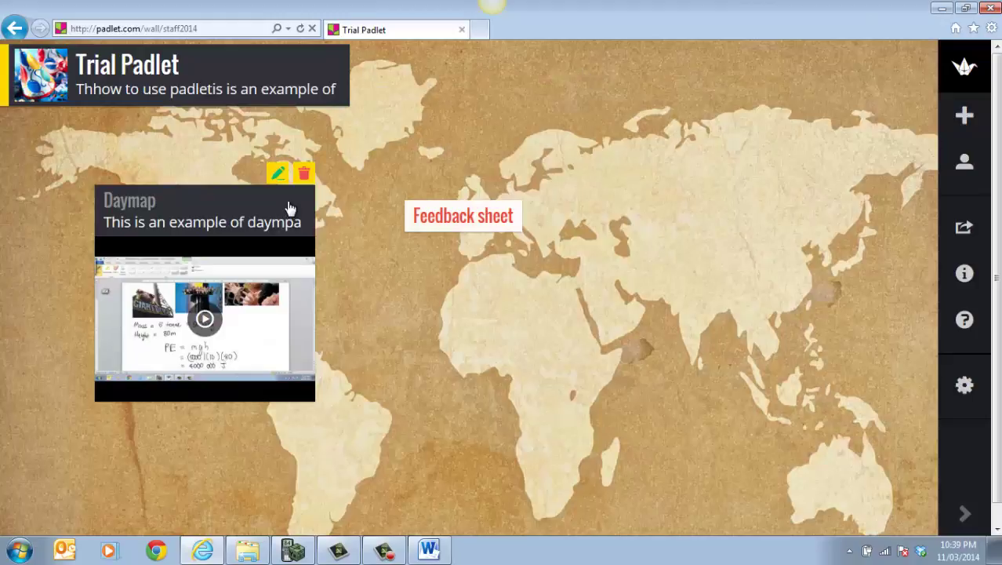
{"action": "mouse_move", "coordinate": [286, 197]}
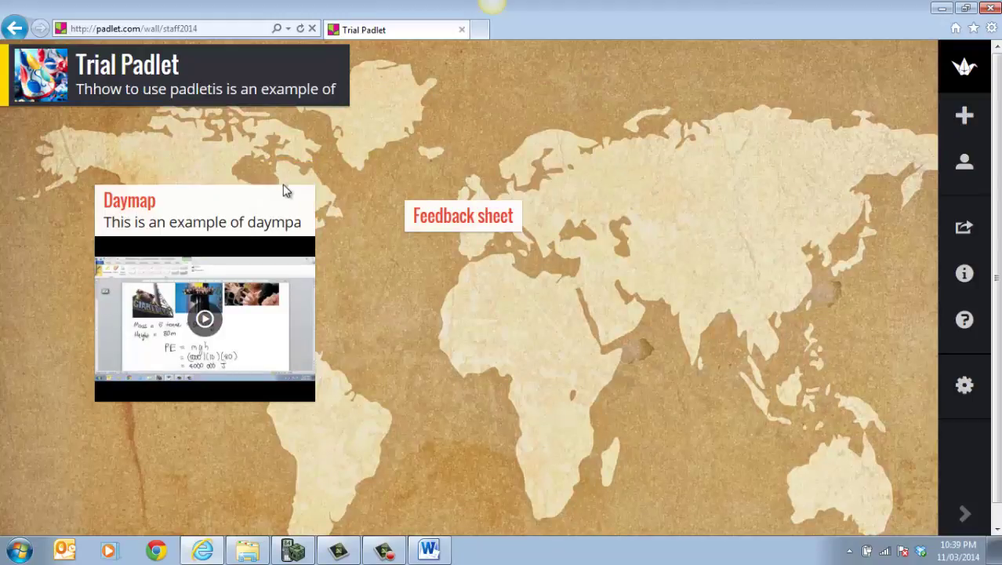